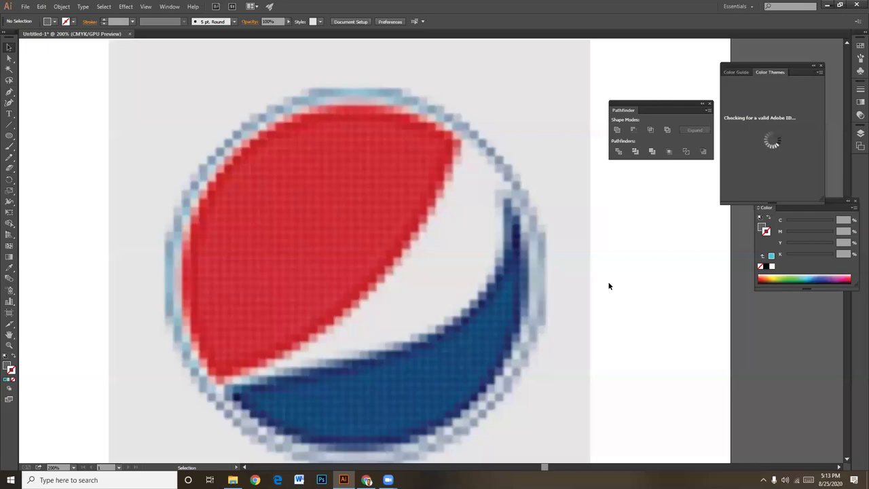
Drag the placed Pepsi reference image a little higher on the artboard.
{"action": "key", "text": "ctrl+minus"}
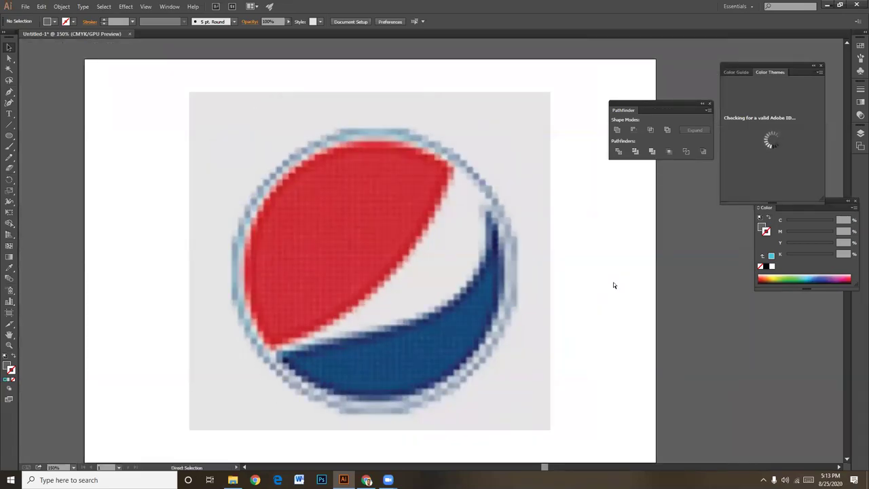
{"action": "key", "text": "ctrl+plus"}
{"action": "key", "text": "ctrl+minus"}
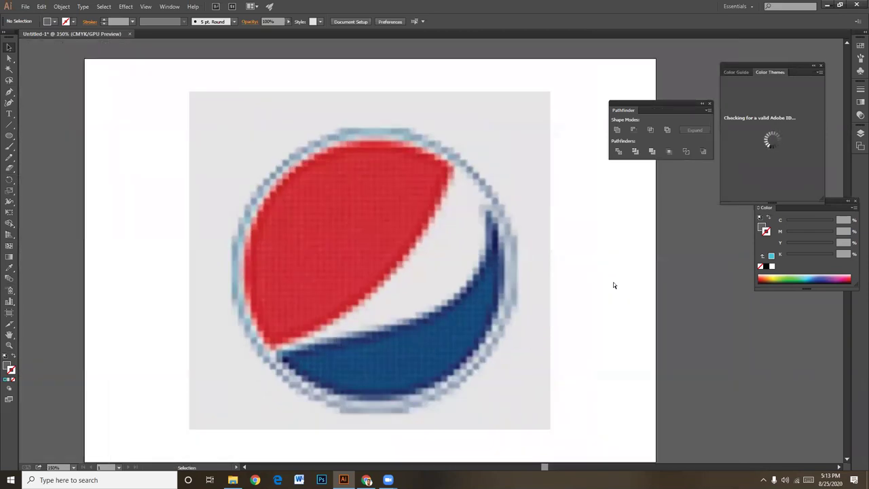
{"action": "key", "text": "ctrl+plus"}
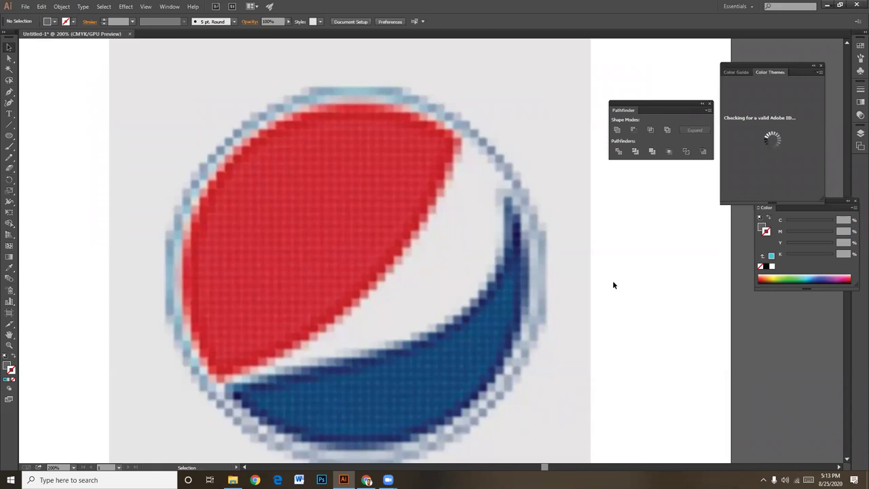
{"action": "key", "text": "ctrl+minus"}
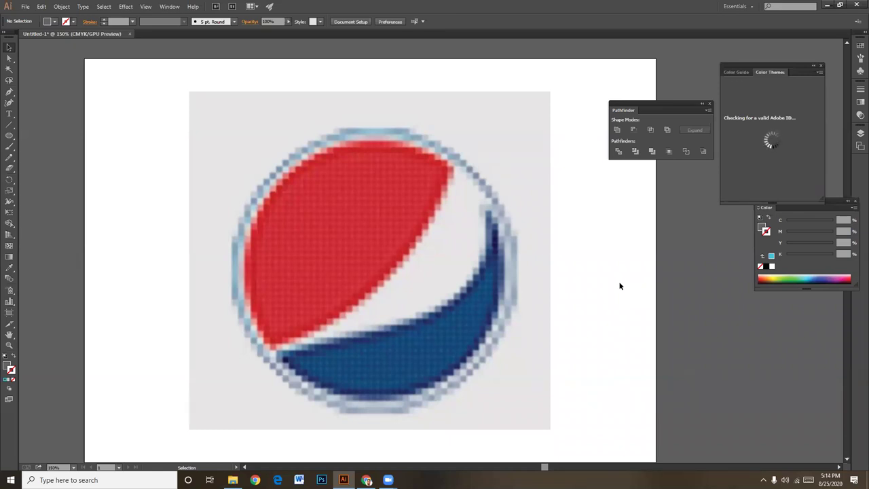
{"action": "left_click", "coordinate": [452, 142]}
{"action": "left_click", "coordinate": [586, 237]}
{"action": "mouse_move", "coordinate": [463, 224]}
{"action": "left_mouse_down"}
{"action": "mouse_move", "coordinate": [386, 173]}
{"action": "mouse_move", "coordinate": [411, 234]}
{"action": "mouse_move", "coordinate": [446, 241]}
{"action": "mouse_move", "coordinate": [446, 229]}
{"action": "left_mouse_up"}
Select the Pepsi reference image and lock it with Object > Lock > Selection.
{"action": "left_click", "coordinate": [552, 245]}
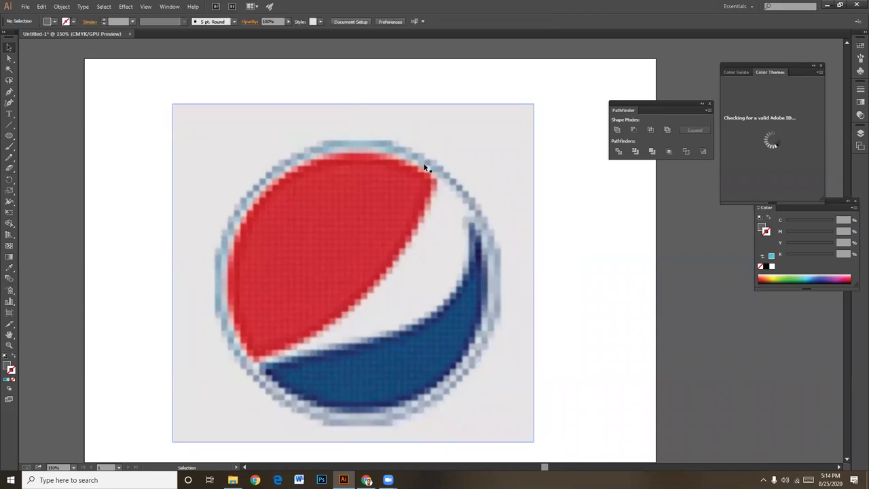
{"action": "left_click", "coordinate": [412, 303]}
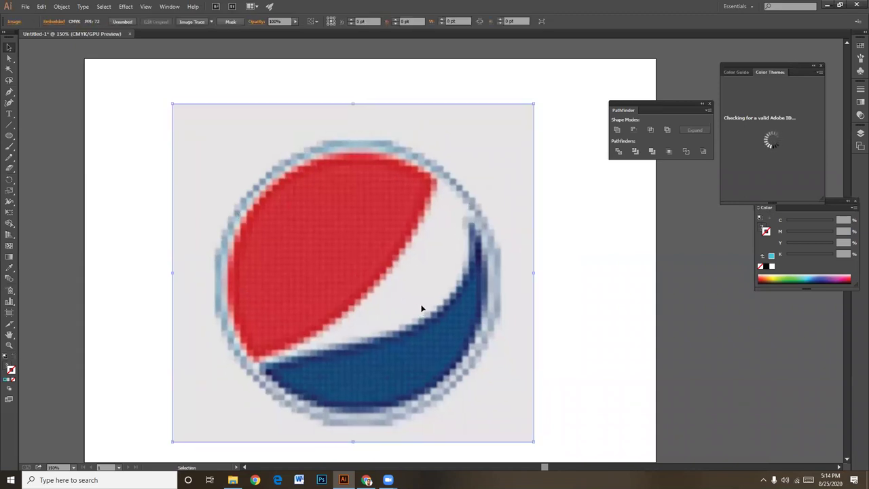
{"action": "left_click", "coordinate": [561, 298]}
{"action": "left_click", "coordinate": [400, 256]}
{"action": "key", "text": "a"}
{"action": "key", "text": "ctrl+shift+a"}
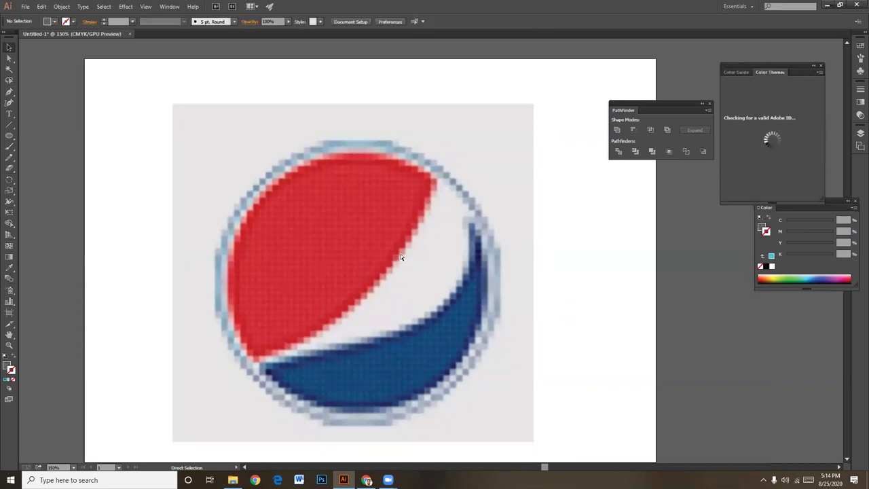
{"action": "key", "text": "v"}
{"action": "left_click_drag", "start_coordinate": [563, 212], "coordinate": [315, 242]}
{"action": "left_click_drag", "start_coordinate": [132, 174], "coordinate": [451, 270]}
{"action": "left_click", "coordinate": [471, 235]}
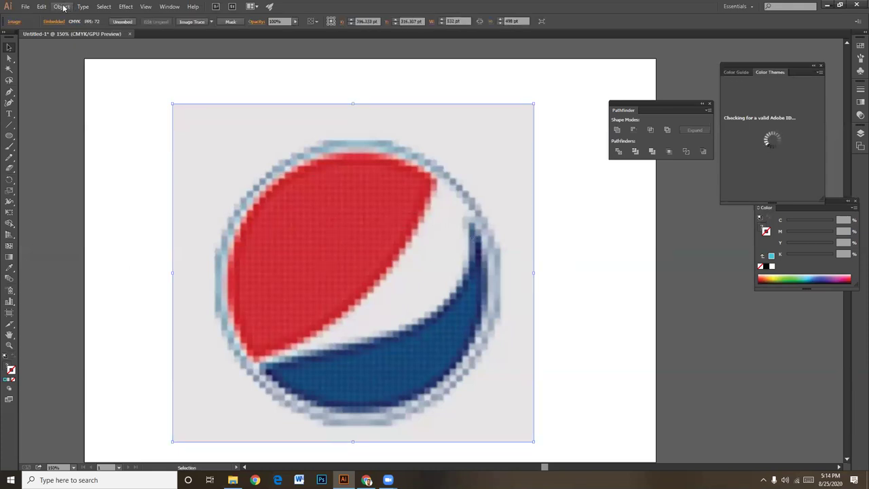
{"action": "left_click", "coordinate": [61, 6]}
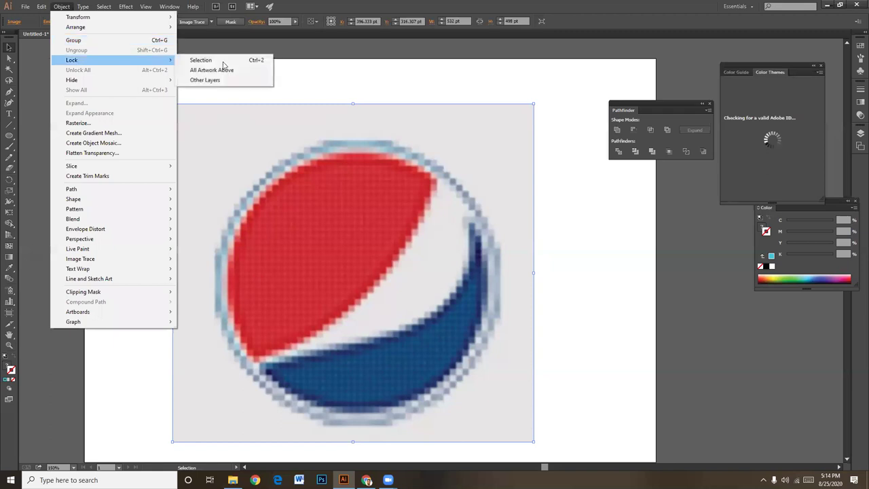
{"action": "mouse_move", "coordinate": [72, 60]}
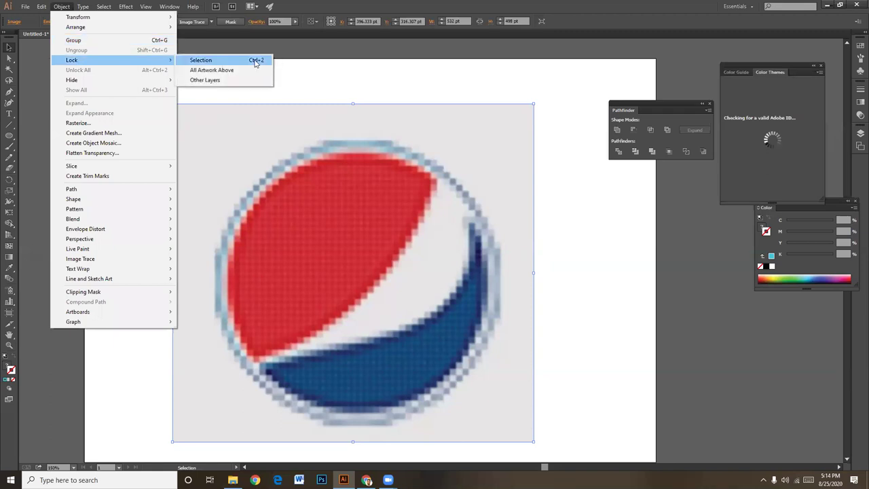
{"action": "left_click", "coordinate": [255, 62]}
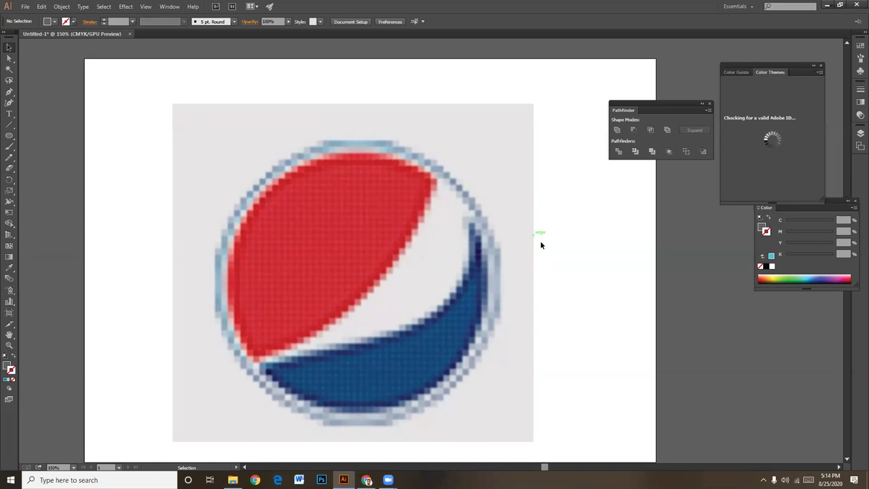
Draw an ellipse and fit it as a 388 pt circle over the logo's round outline.
{"action": "left_click", "coordinate": [9, 136]}
{"action": "mouse_move", "coordinate": [276, 179]}
{"action": "left_mouse_down"}
{"action": "mouse_move", "coordinate": [434, 336]}
{"action": "mouse_move", "coordinate": [504, 388]}
{"action": "left_mouse_up"}
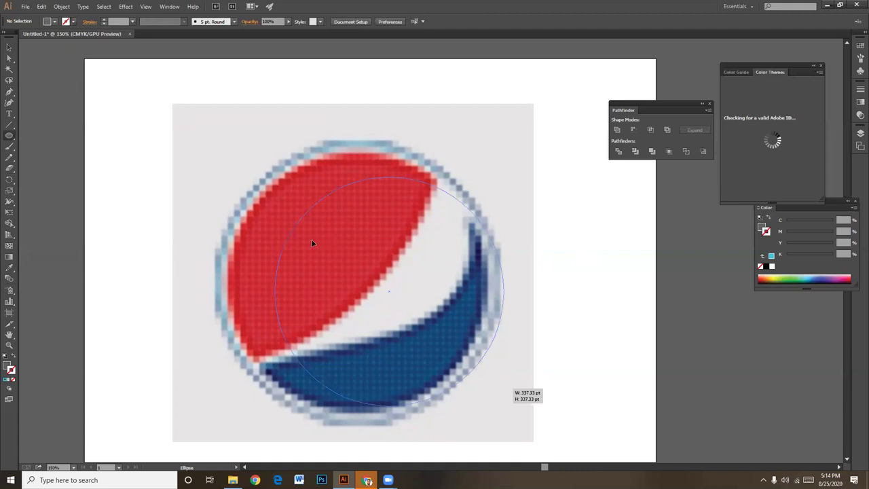
{"action": "left_click_drag", "start_coordinate": [313, 243], "coordinate": [288, 226]}
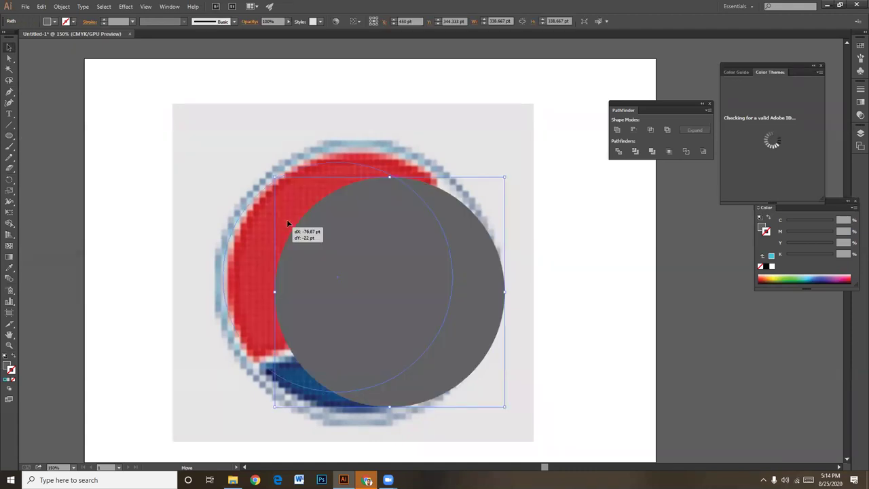
{"action": "left_click_drag", "start_coordinate": [459, 365], "coordinate": [456, 387]}
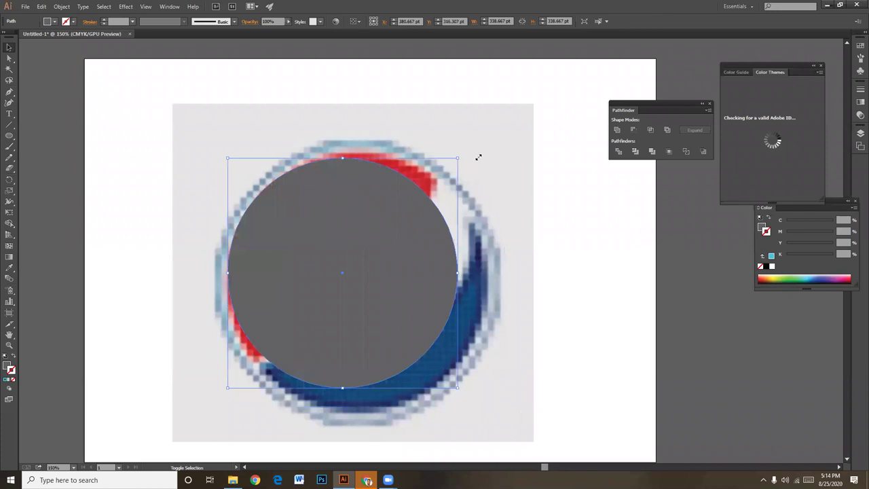
{"action": "left_click_drag", "start_coordinate": [488, 151], "coordinate": [489, 148]}
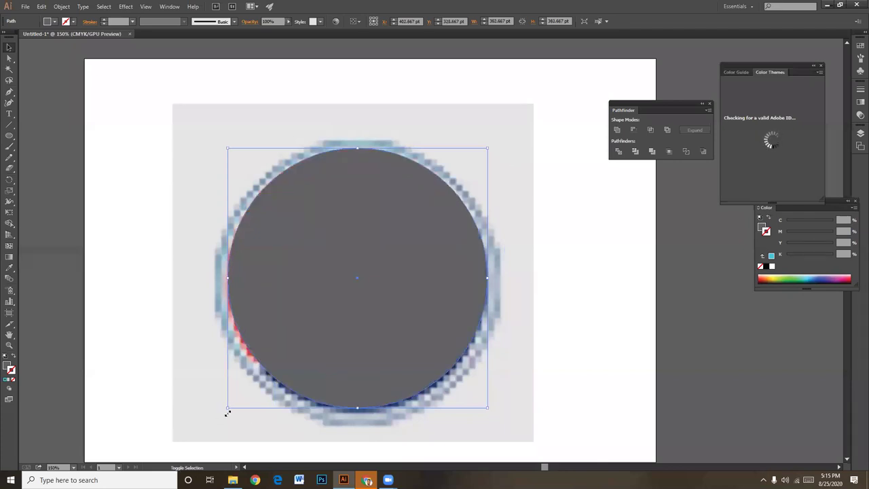
{"action": "left_click_drag", "start_coordinate": [226, 414], "coordinate": [226, 417]}
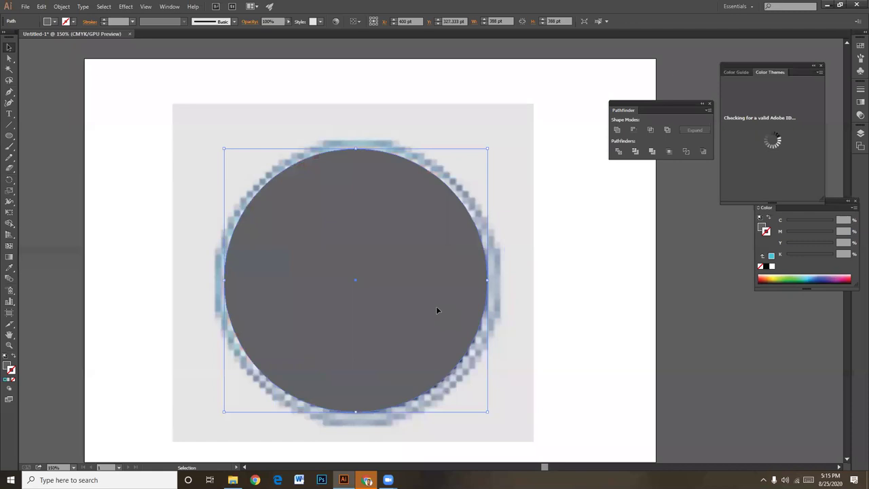
{"action": "key", "text": "Down"}
{"action": "key", "text": "Down"}
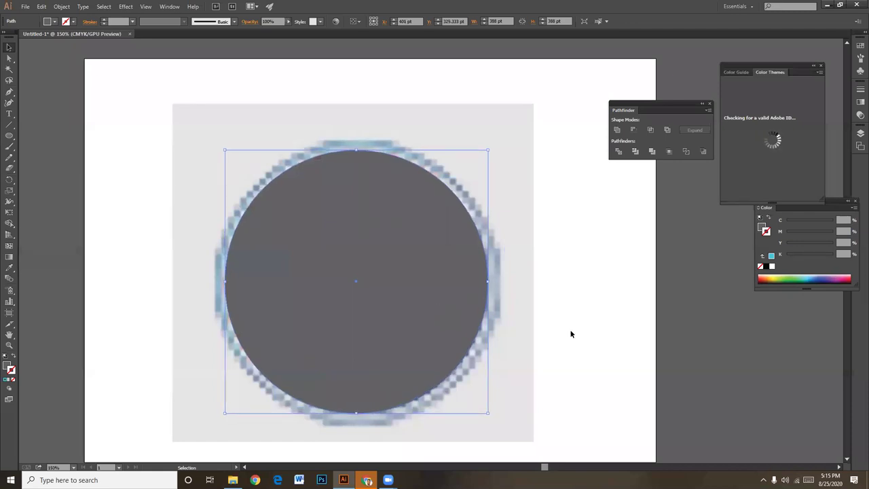
{"action": "left_click", "coordinate": [572, 329]}
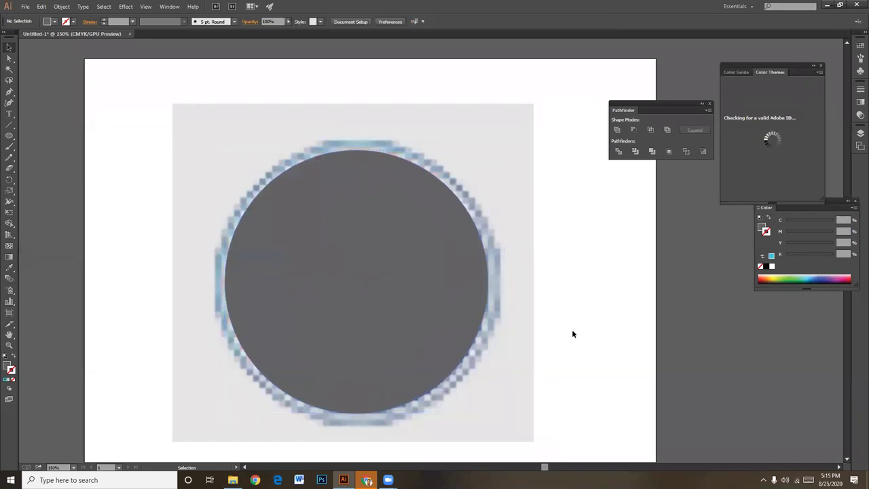
{"action": "left_click", "coordinate": [470, 288]}
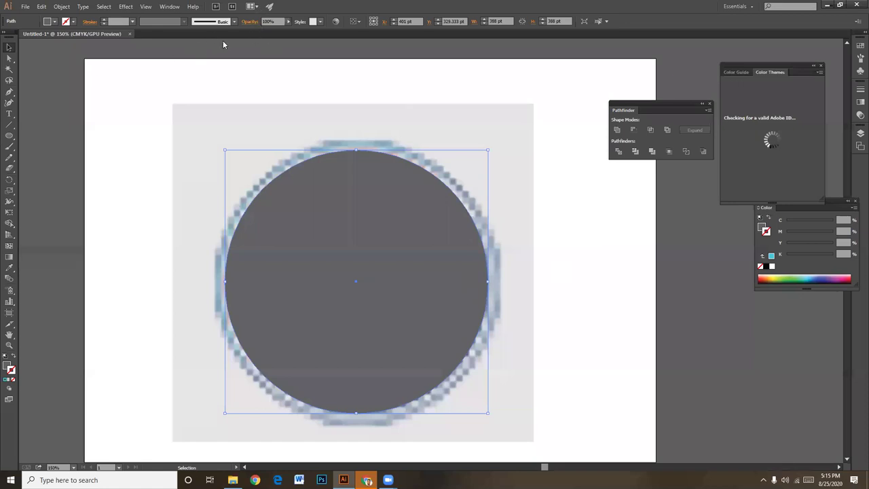
Set the circle's opacity to 50%.
{"action": "left_click", "coordinate": [249, 21]}
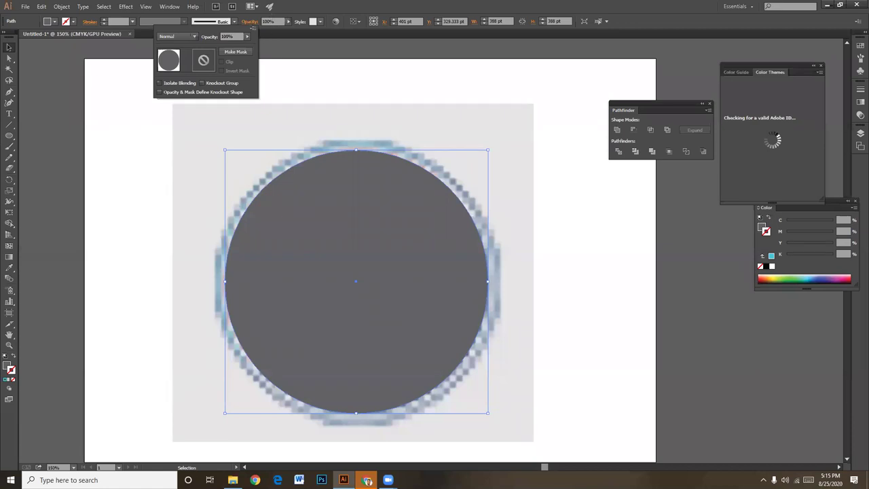
{"action": "type", "text": "50"}
{"action": "key", "text": "Return"}
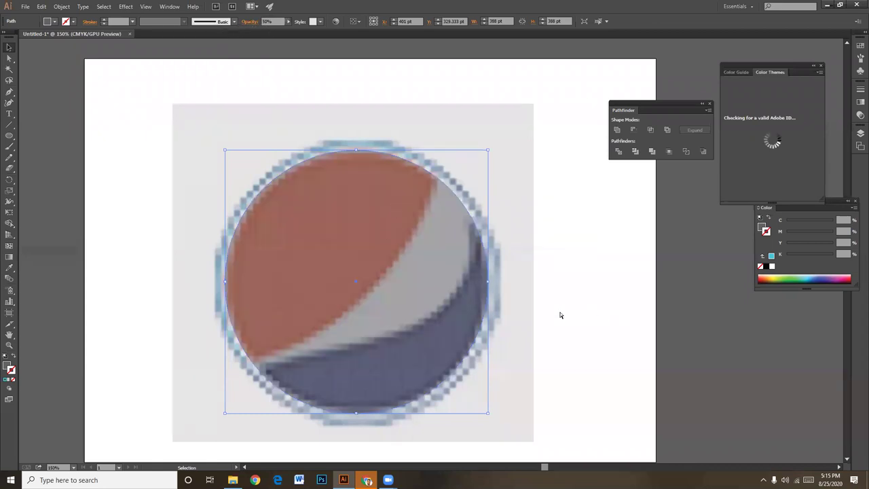
Swap the circle's fill and stroke so only a thin unfilled outline remains.
{"action": "left_click", "coordinate": [15, 358]}
{"action": "left_click", "coordinate": [517, 327]}
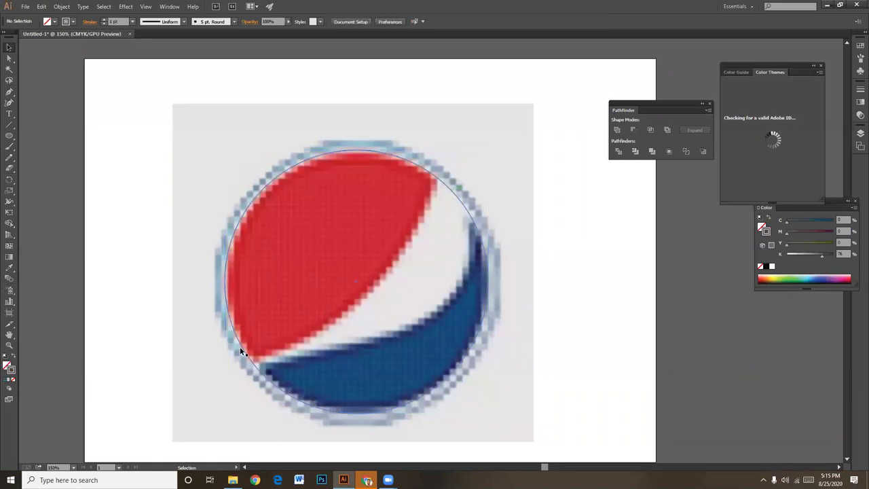
{"action": "key", "text": "ctrl+minus"}
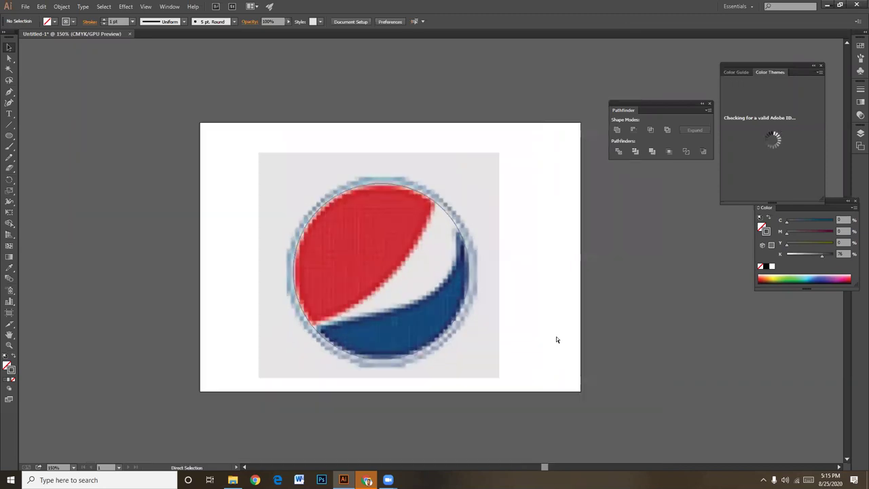
{"action": "key", "text": "ctrl+plus"}
{"action": "key", "text": "ctrl+plus"}
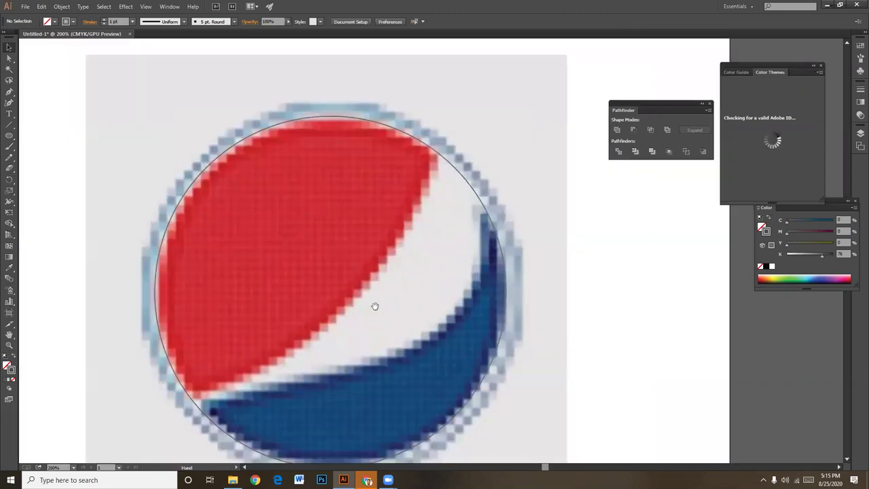
{"action": "left_click_drag", "start_coordinate": [374, 305], "coordinate": [397, 281]}
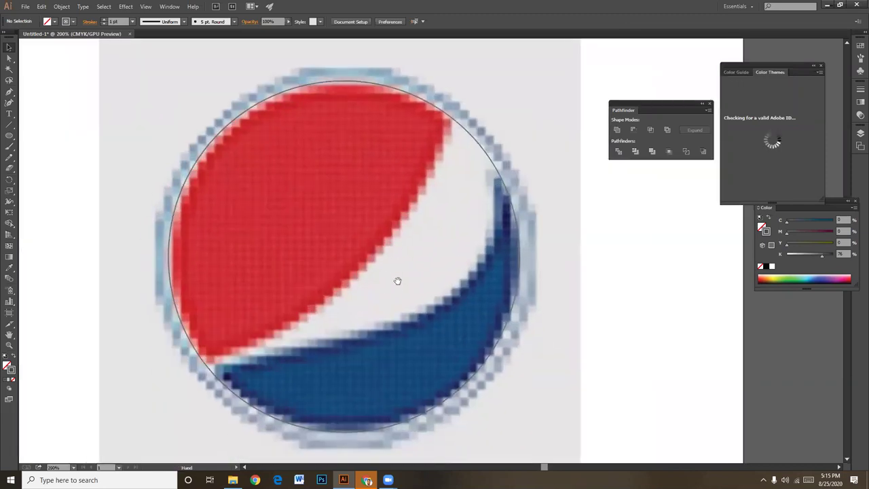
Draw a Pen curve from the circle's lower-left to the red area's upper tip, bent along the red edge.
{"action": "left_click", "coordinate": [8, 95]}
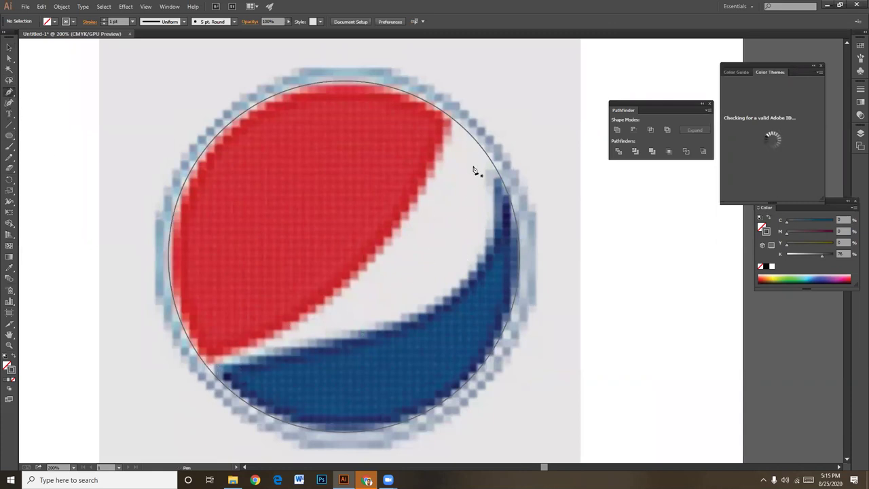
{"action": "left_click", "coordinate": [197, 368]}
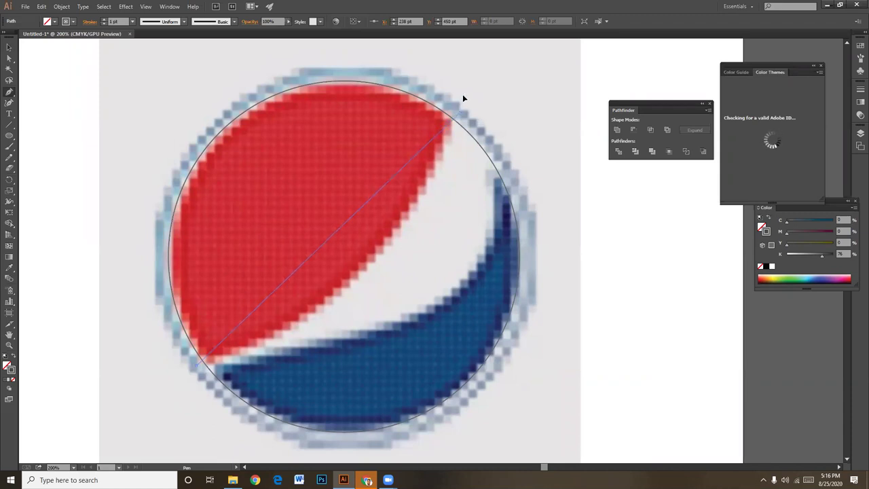
{"action": "left_click_drag", "start_coordinate": [449, 146], "coordinate": [471, 81]}
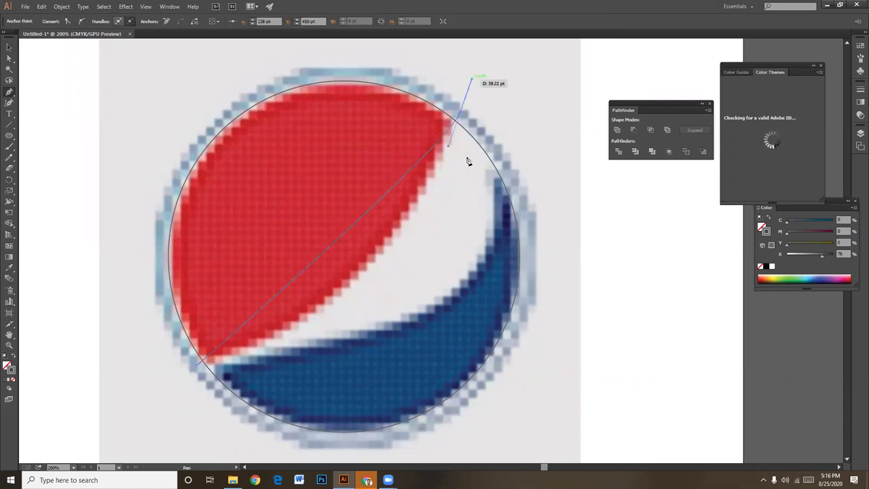
{"action": "key", "text": "ctrl"}
{"action": "left_click_drag", "start_coordinate": [449, 147], "coordinate": [446, 165]}
{"action": "mouse_move", "coordinate": [436, 201]}
{"action": "left_mouse_down"}
{"action": "mouse_move", "coordinate": [390, 311]}
{"action": "mouse_move", "coordinate": [398, 315]}
{"action": "left_mouse_up"}
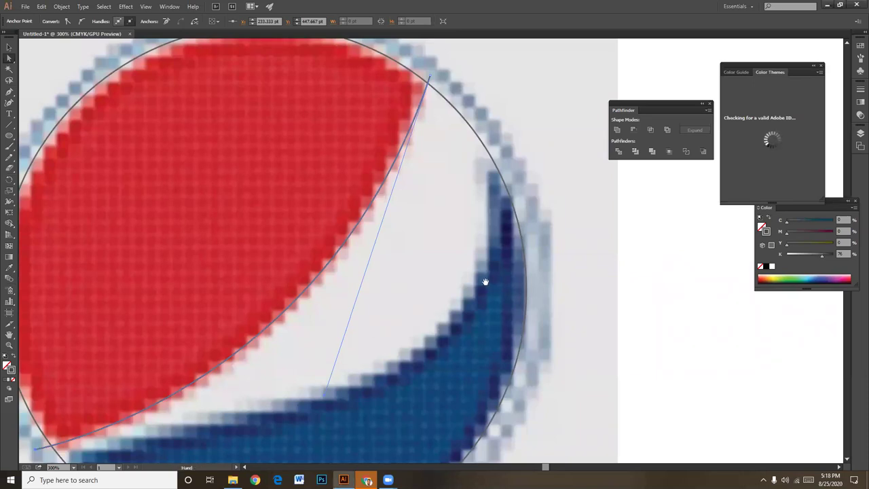
Reshape the top anchor's direction handle so the curve hugs the red area's lower edge.
{"action": "left_click", "coordinate": [461, 287]}
{"action": "mouse_move", "coordinate": [455, 305]}
{"action": "left_mouse_down"}
{"action": "mouse_move", "coordinate": [491, 281]}
{"action": "mouse_move", "coordinate": [489, 345]}
{"action": "left_mouse_up"}
{"action": "left_click", "coordinate": [480, 106]}
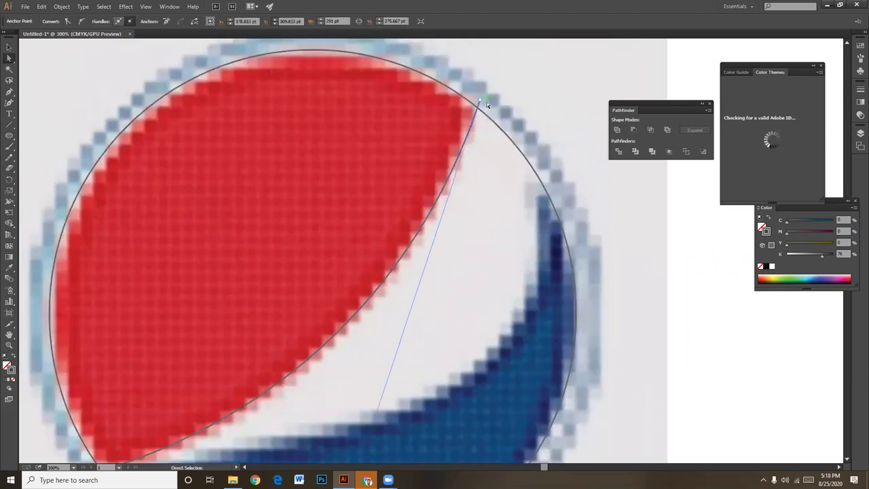
{"action": "left_click_drag", "start_coordinate": [472, 287], "coordinate": [494, 206]}
{"action": "left_click_drag", "start_coordinate": [441, 324], "coordinate": [454, 296]}
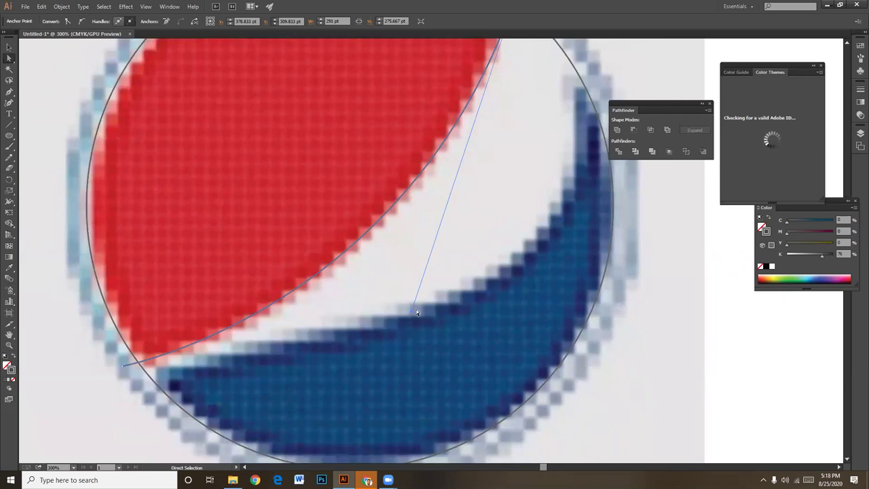
{"action": "left_click_drag", "start_coordinate": [411, 313], "coordinate": [412, 323]}
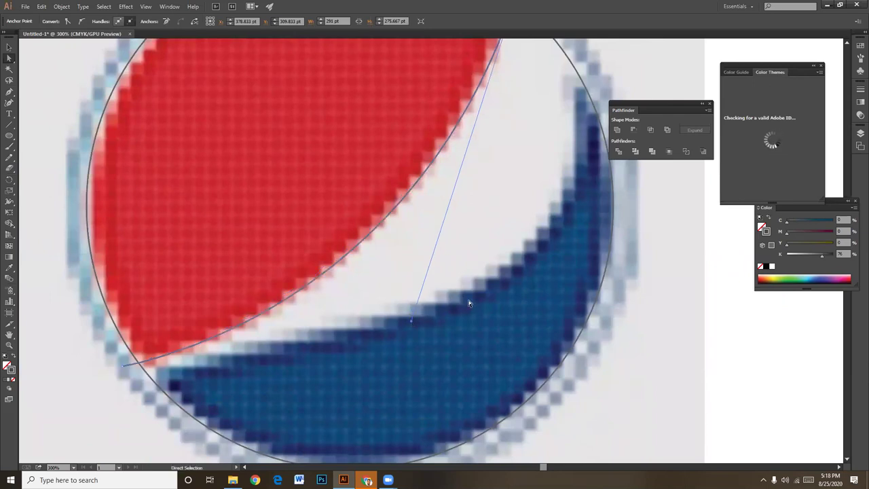
{"action": "left_click_drag", "start_coordinate": [450, 296], "coordinate": [452, 335]}
{"action": "left_click_drag", "start_coordinate": [409, 273], "coordinate": [450, 202]}
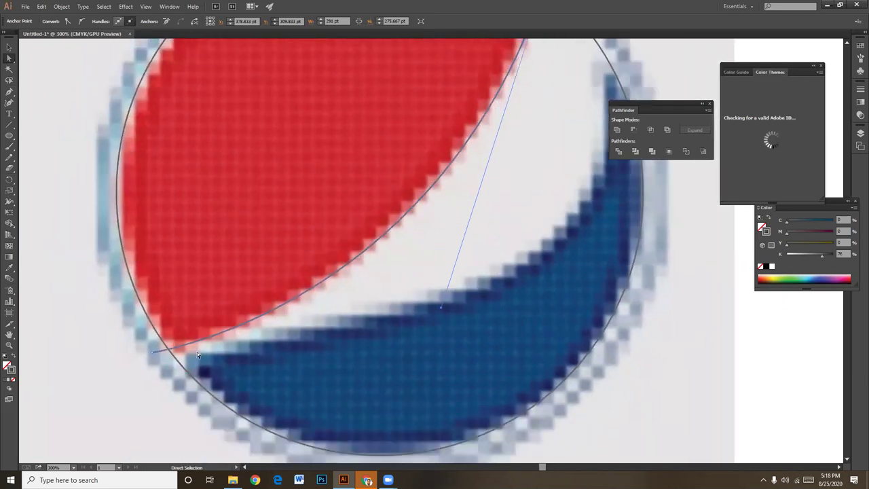
Draw a closed Pen path from the swoosh's left tip along the navy top edge and up the globe's right side.
{"action": "key", "text": "p"}
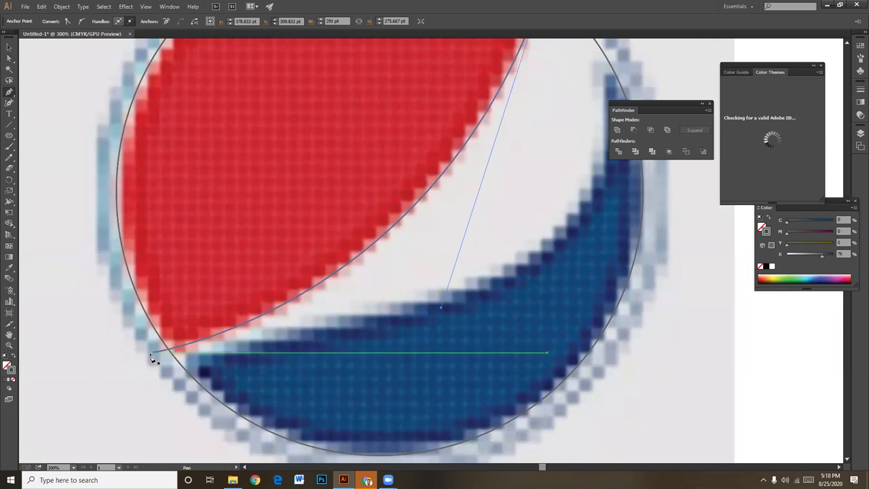
{"action": "left_click_drag", "start_coordinate": [152, 358], "coordinate": [175, 369]}
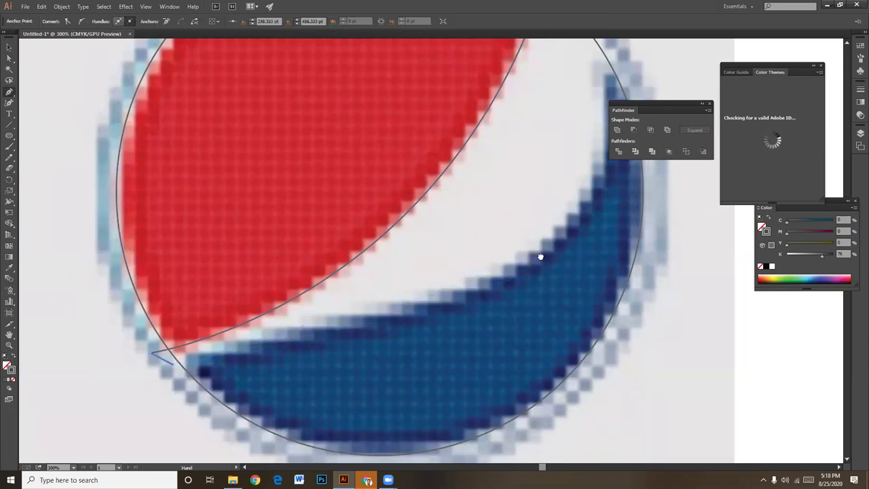
{"action": "left_click_drag", "start_coordinate": [539, 254], "coordinate": [466, 285]}
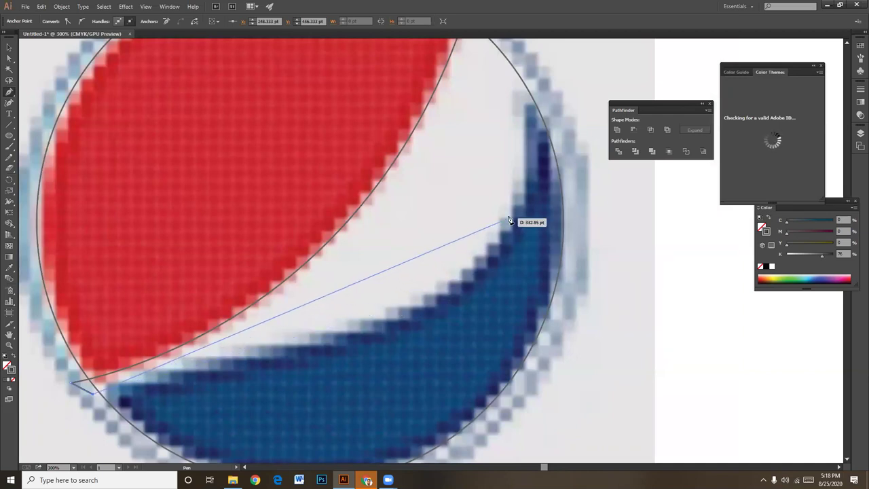
{"action": "mouse_move", "coordinate": [506, 210]}
{"action": "left_mouse_down"}
{"action": "mouse_move", "coordinate": [541, 107]}
{"action": "mouse_move", "coordinate": [565, 88]}
{"action": "mouse_move", "coordinate": [559, 74]}
{"action": "left_mouse_up"}
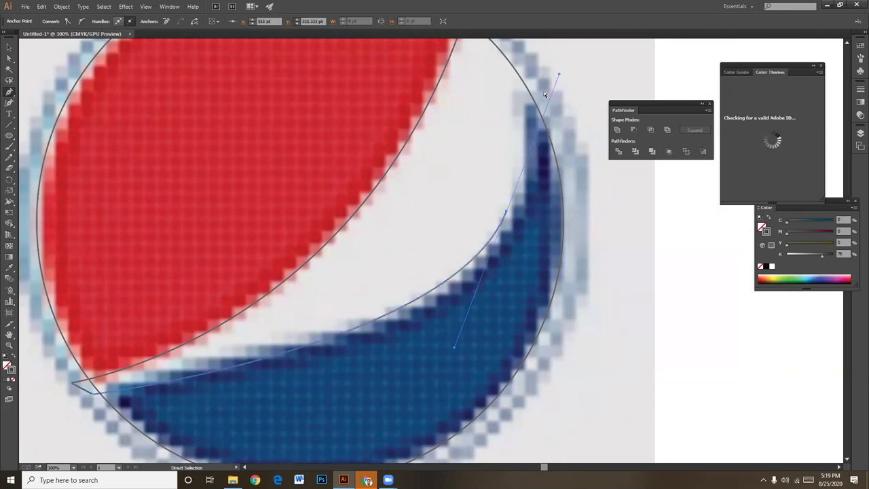
{"action": "left_click_drag", "start_coordinate": [558, 75], "coordinate": [279, 347]}
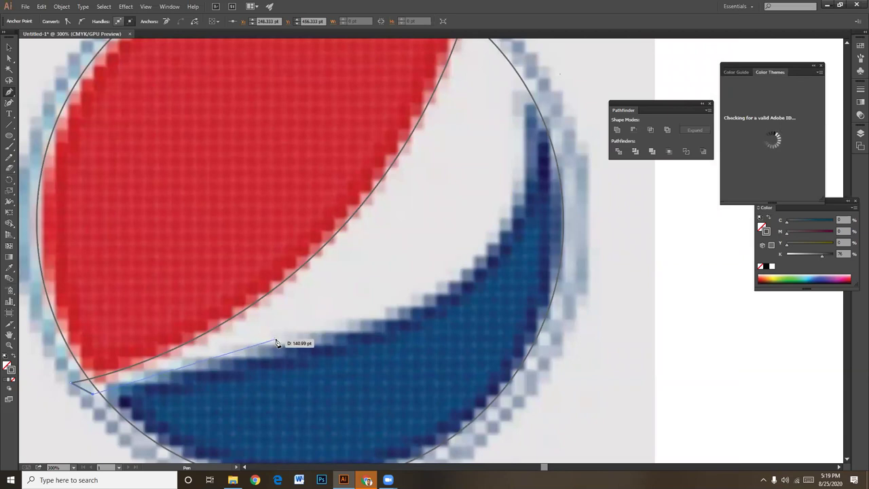
{"action": "left_click_drag", "start_coordinate": [515, 183], "coordinate": [547, 50]}
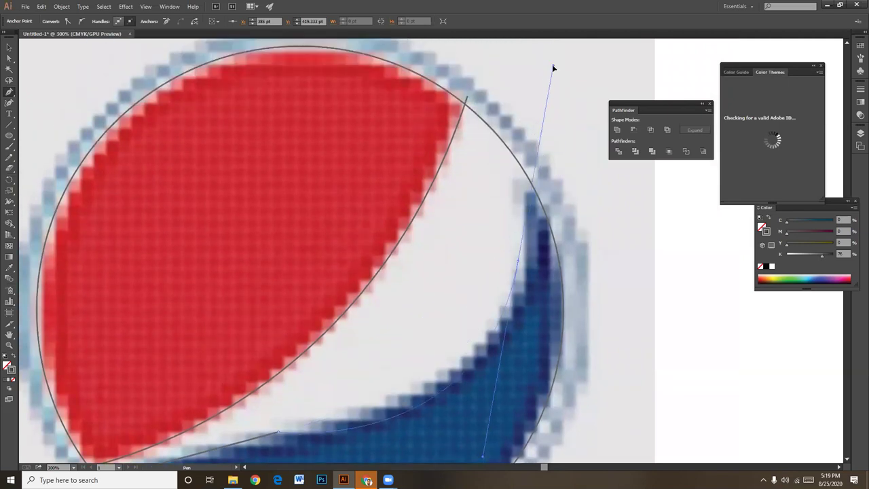
{"action": "mouse_move", "coordinate": [548, 49]}
{"action": "left_mouse_down"}
{"action": "mouse_move", "coordinate": [542, 120]}
{"action": "mouse_move", "coordinate": [534, 119]}
{"action": "left_mouse_up"}
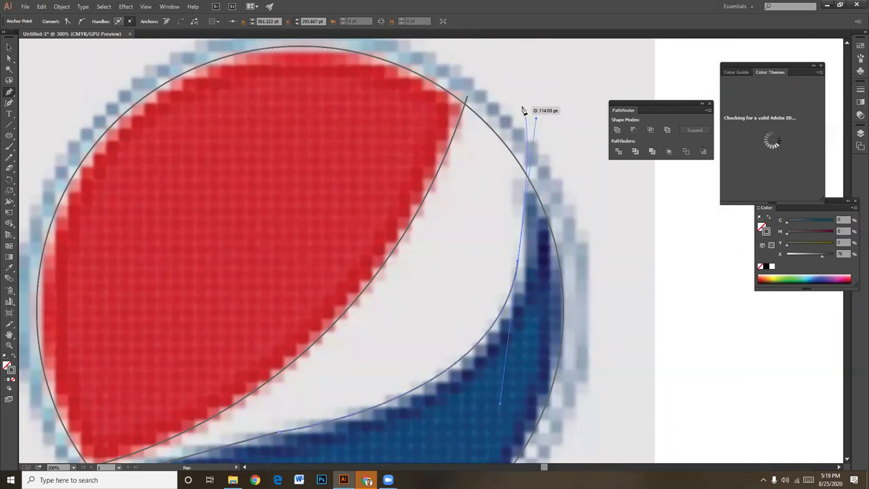
{"action": "left_click", "coordinate": [526, 109]}
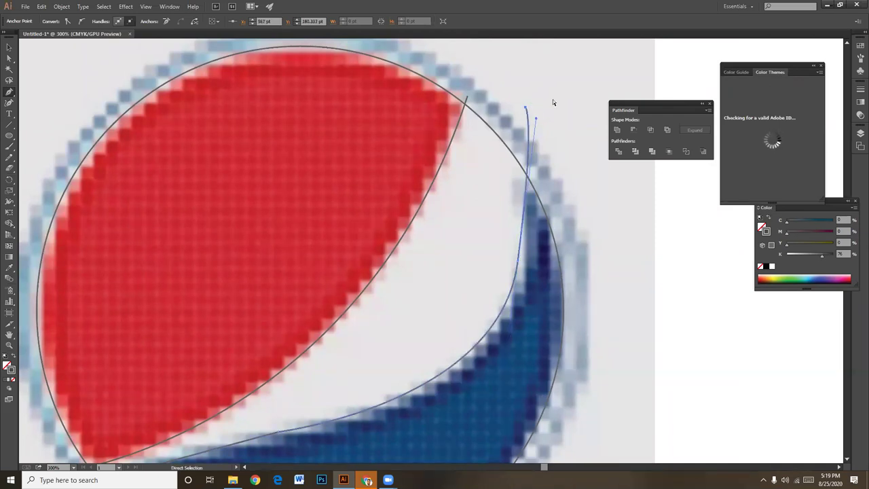
Move the shape's left tip so it meets the red area's edge.
{"action": "scroll", "coordinate": [563, 295], "scroll_direction": "down", "scroll_amount": 2}
{"action": "left_click", "coordinate": [9, 58]}
{"action": "scroll", "coordinate": [520, 281], "scroll_direction": "down", "scroll_amount": 1}
{"action": "left_click", "coordinate": [536, 224]}
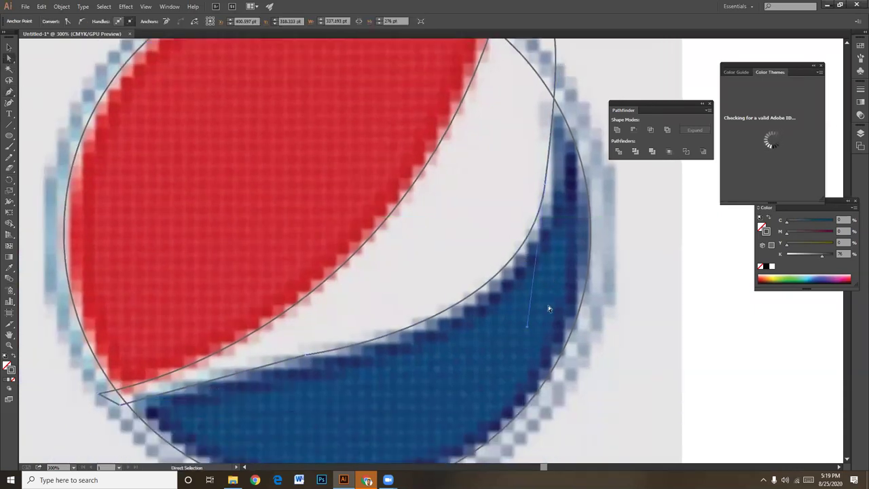
{"action": "left_click_drag", "start_coordinate": [448, 379], "coordinate": [505, 339]}
{"action": "left_click_drag", "start_coordinate": [178, 368], "coordinate": [160, 364]}
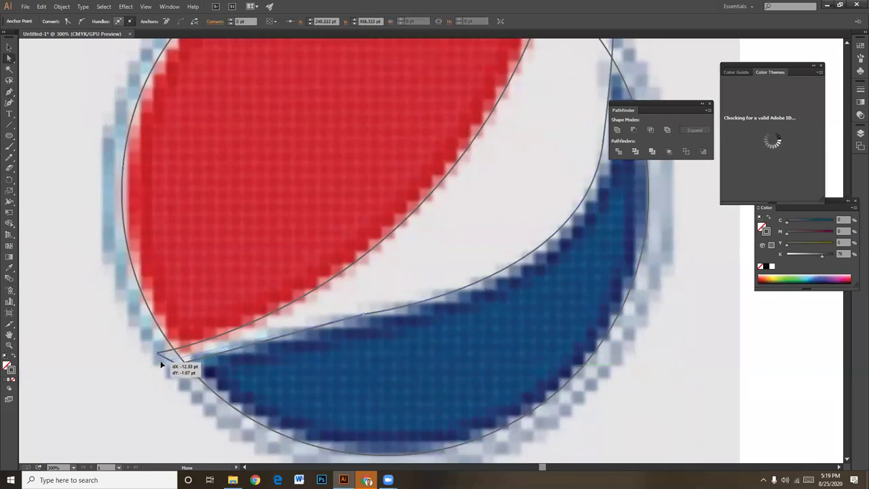
{"action": "scroll", "coordinate": [483, 346], "scroll_direction": "up", "scroll_amount": 1}
{"action": "scroll", "coordinate": [482, 345], "scroll_direction": "right", "scroll_amount": 1}
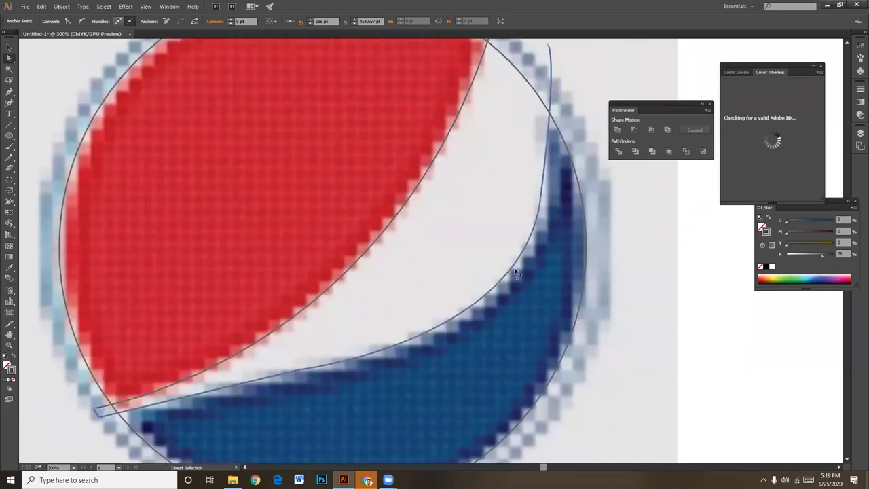
Reshape the lower and right-side curves to follow the navy edge and globe outline.
{"action": "left_click", "coordinate": [540, 200]}
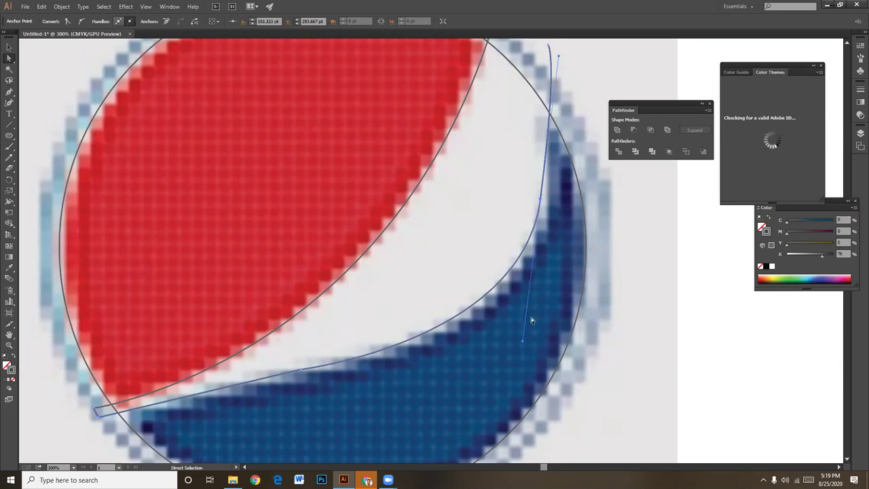
{"action": "mouse_move", "coordinate": [518, 344]}
{"action": "left_mouse_down"}
{"action": "mouse_move", "coordinate": [525, 332]}
{"action": "mouse_move", "coordinate": [533, 343]}
{"action": "left_mouse_up"}
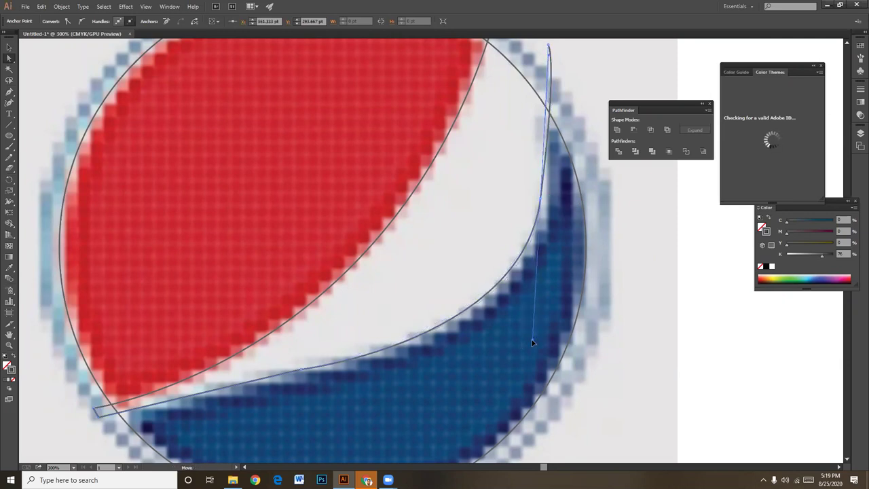
{"action": "scroll", "coordinate": [546, 322], "scroll_direction": "up", "scroll_amount": 3}
{"action": "scroll", "coordinate": [545, 321], "scroll_direction": "right", "scroll_amount": 1}
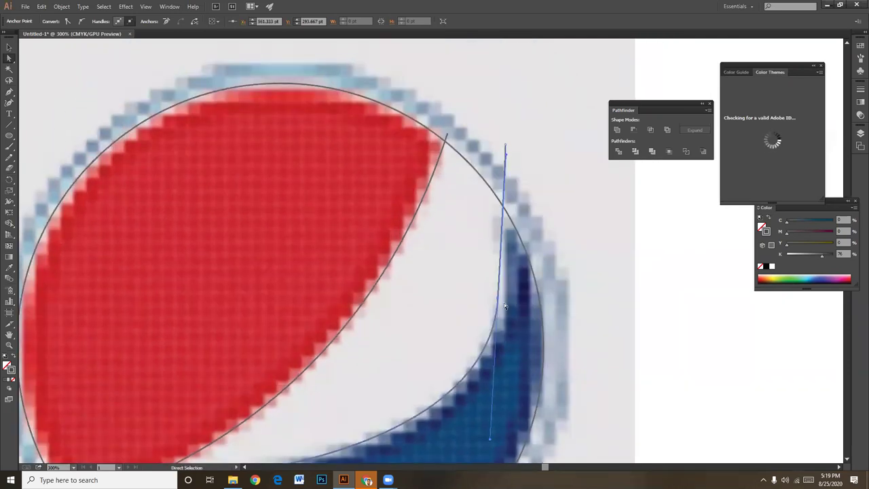
{"action": "left_click_drag", "start_coordinate": [497, 299], "coordinate": [504, 297]}
{"action": "left_click", "coordinate": [569, 278]}
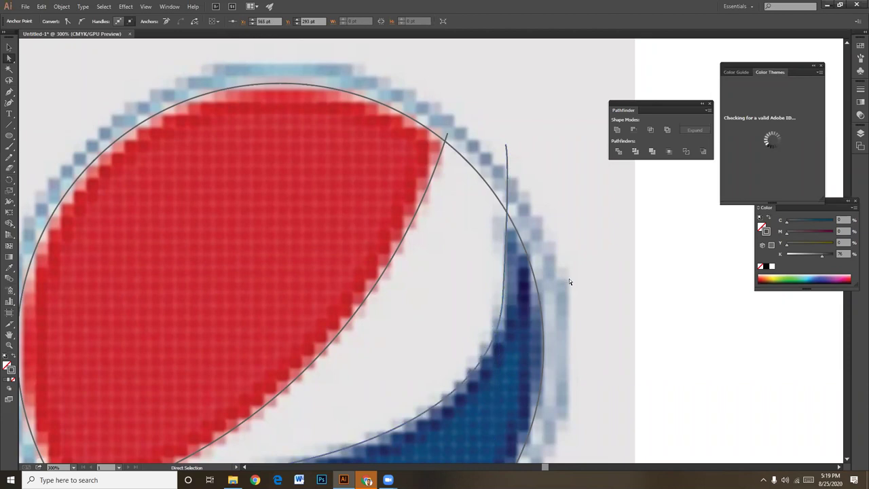
{"action": "left_click", "coordinate": [506, 270]}
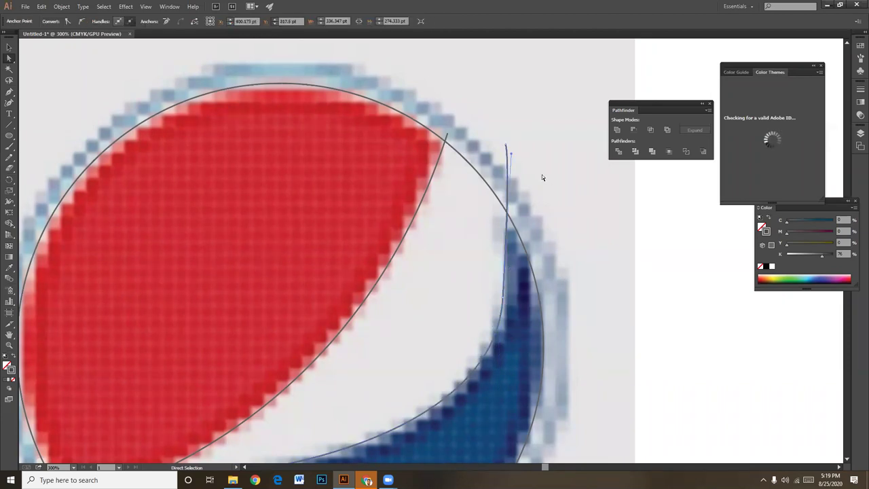
{"action": "left_click_drag", "start_coordinate": [514, 156], "coordinate": [522, 157]}
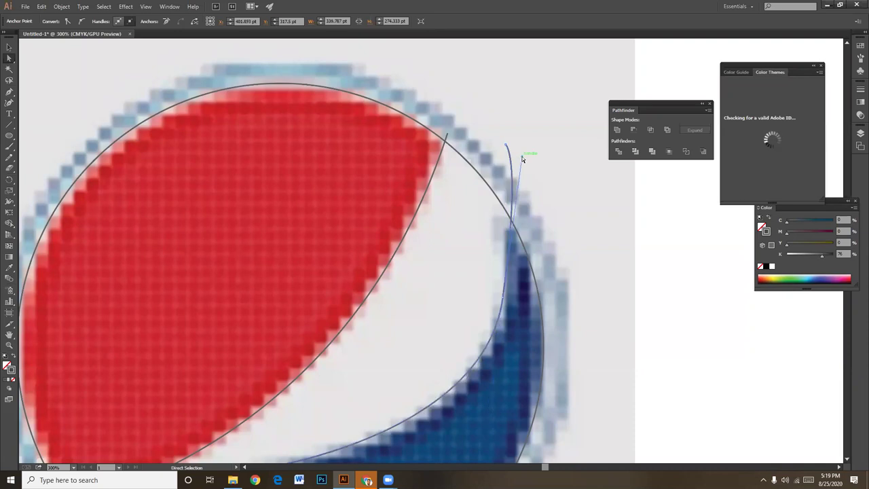
{"action": "left_click", "coordinate": [555, 207]}
{"action": "scroll", "coordinate": [550, 217], "scroll_direction": "down", "scroll_amount": 5}
Move the lower edge's middle anchor slightly left.
{"action": "scroll", "coordinate": [557, 231], "scroll_direction": "left", "scroll_amount": 2}
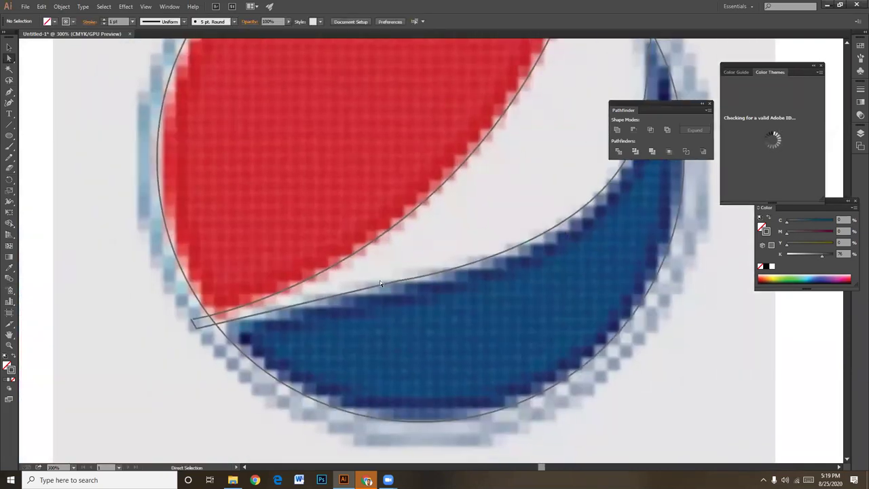
{"action": "left_click", "coordinate": [381, 284]}
{"action": "left_click", "coordinate": [398, 284]}
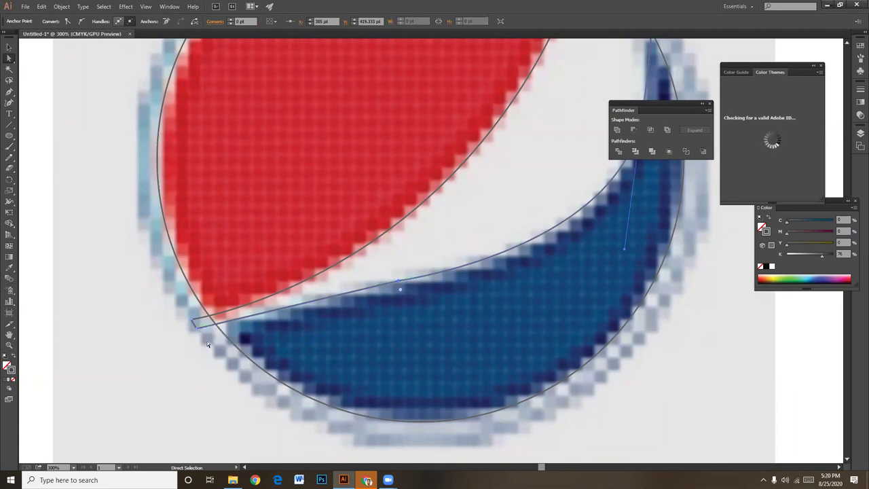
{"action": "left_click", "coordinate": [399, 281]}
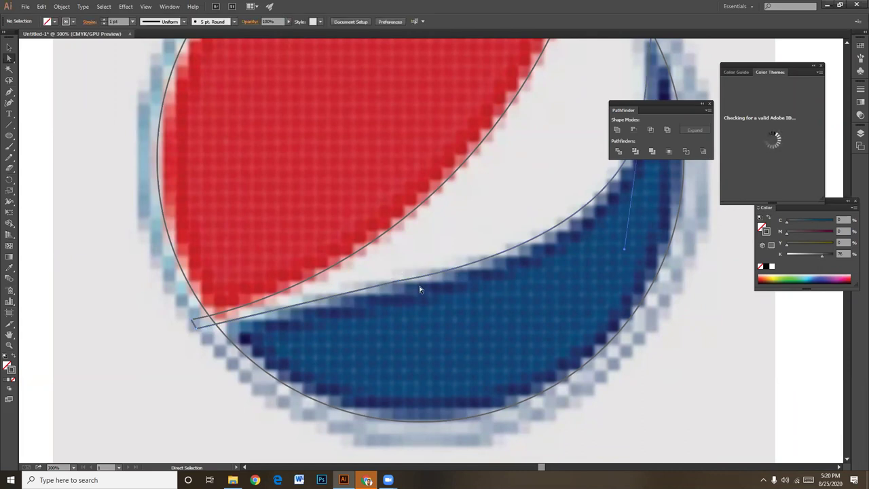
{"action": "left_click", "coordinate": [401, 288]}
{"action": "left_click_drag", "start_coordinate": [398, 283], "coordinate": [394, 285]}
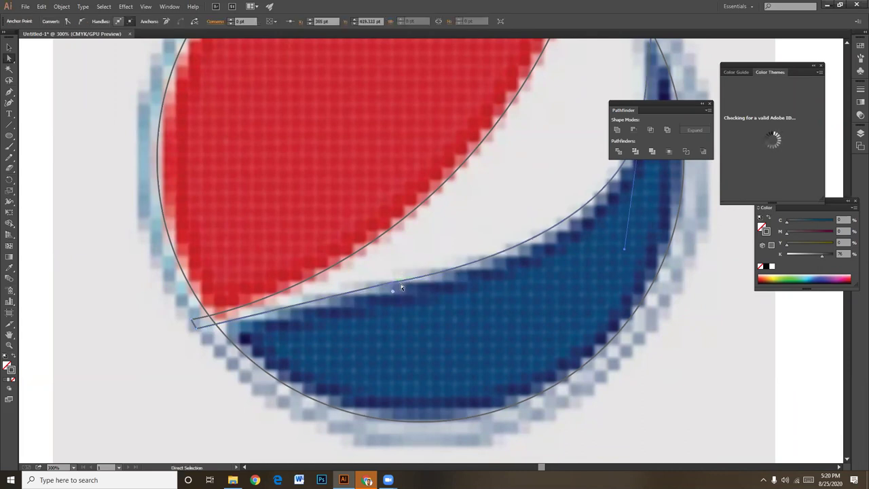
{"action": "left_click", "coordinate": [495, 311]}
Pull the inner right curve's handle down to match the navy edge.
{"action": "left_click_drag", "start_coordinate": [473, 305], "coordinate": [355, 388]}
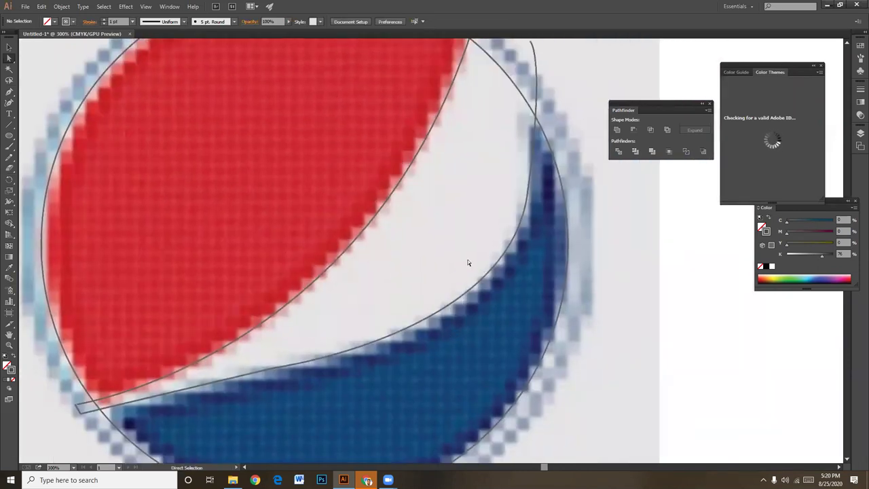
{"action": "left_click", "coordinate": [480, 277]}
{"action": "mouse_move", "coordinate": [510, 332]}
{"action": "left_mouse_down"}
{"action": "mouse_move", "coordinate": [507, 342]}
{"action": "mouse_move", "coordinate": [516, 344]}
{"action": "left_mouse_up"}
{"action": "left_click", "coordinate": [656, 305]}
{"action": "left_click_drag", "start_coordinate": [537, 60], "coordinate": [565, 241]}
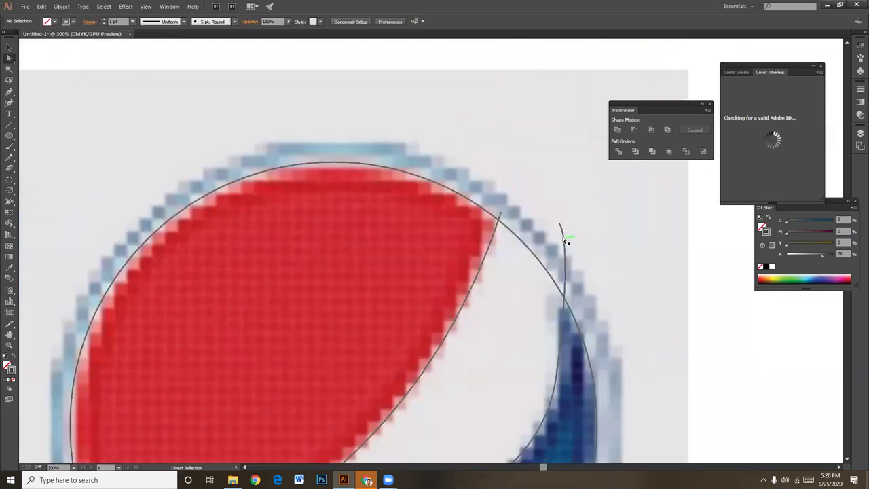
Extend the path from its top end with an anchor where it meets the red area.
{"action": "left_click", "coordinate": [564, 240]}
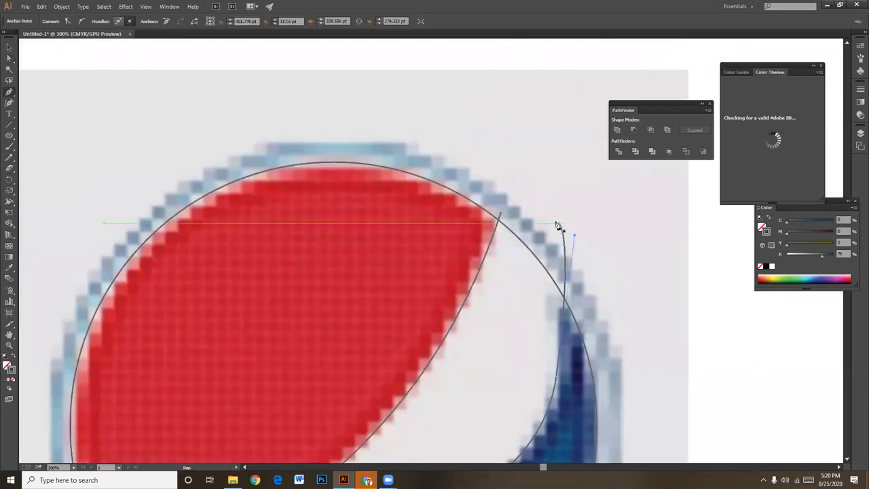
{"action": "key", "text": "p"}
{"action": "left_click", "coordinate": [499, 216]}
{"action": "left_click", "coordinate": [9, 47]}
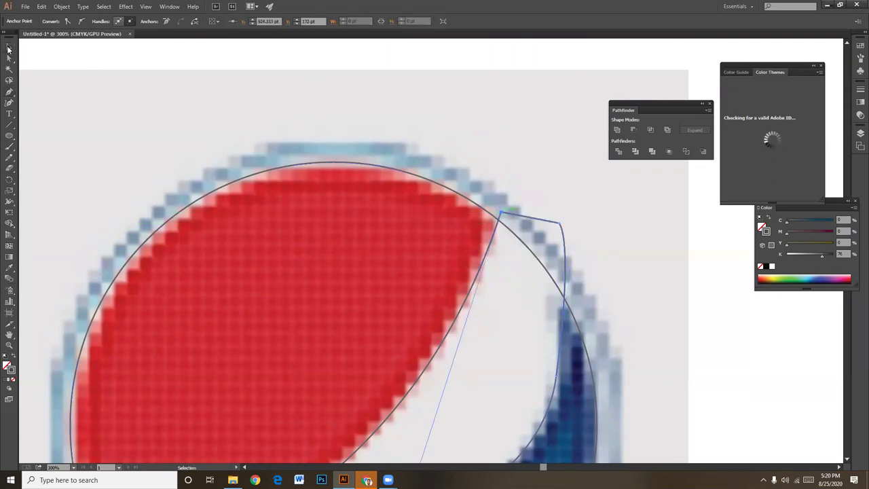
{"action": "left_click", "coordinate": [610, 246]}
Nudge the swoosh's lower-left end point onto the circle's edge.
{"action": "scroll", "coordinate": [584, 292], "scroll_direction": "down", "scroll_amount": 2}
{"action": "scroll", "coordinate": [544, 338], "scroll_direction": "down", "scroll_amount": 2}
{"action": "scroll", "coordinate": [544, 338], "scroll_direction": "left", "scroll_amount": 2}
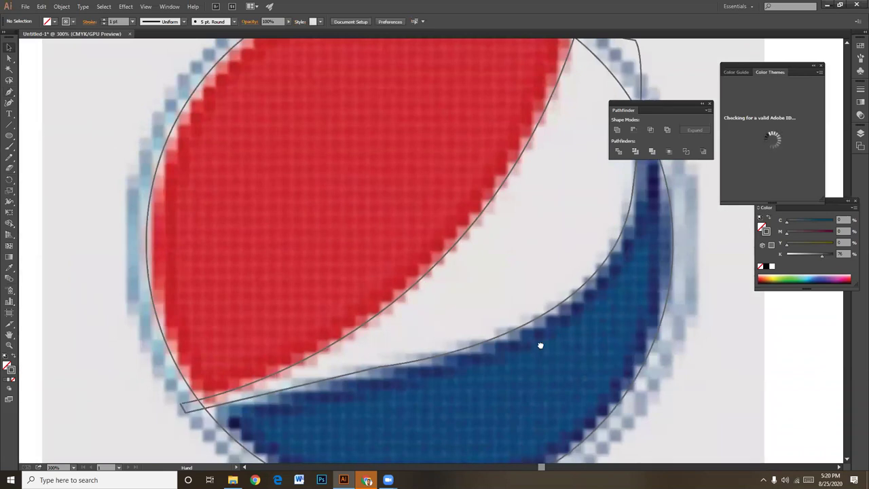
{"action": "scroll", "coordinate": [541, 343], "scroll_direction": "down", "scroll_amount": 1}
{"action": "scroll", "coordinate": [466, 330], "scroll_direction": "left", "scroll_amount": 1}
{"action": "scroll", "coordinate": [465, 330], "scroll_direction": "down", "scroll_amount": 2}
{"action": "scroll", "coordinate": [418, 328], "scroll_direction": "down", "scroll_amount": 1}
{"action": "scroll", "coordinate": [435, 326], "scroll_direction": "left", "scroll_amount": 1}
{"action": "scroll", "coordinate": [435, 326], "scroll_direction": "down", "scroll_amount": 1}
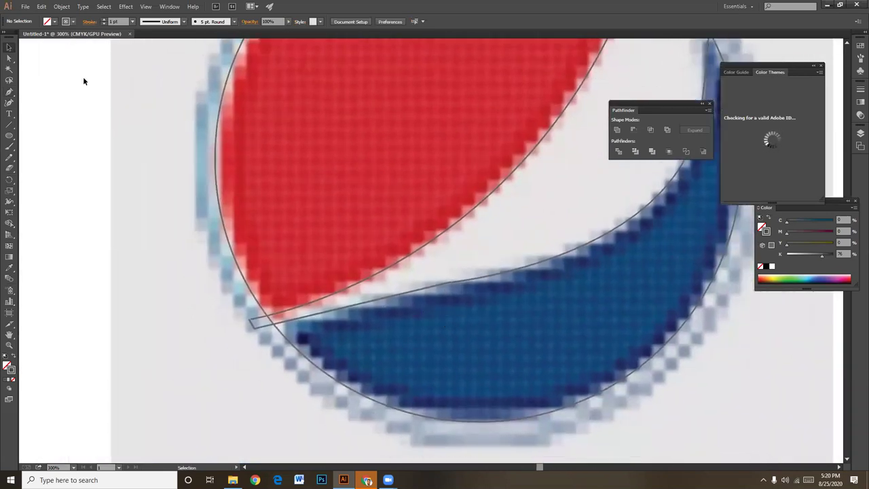
{"action": "left_click", "coordinate": [9, 60]}
{"action": "left_click", "coordinate": [256, 330]}
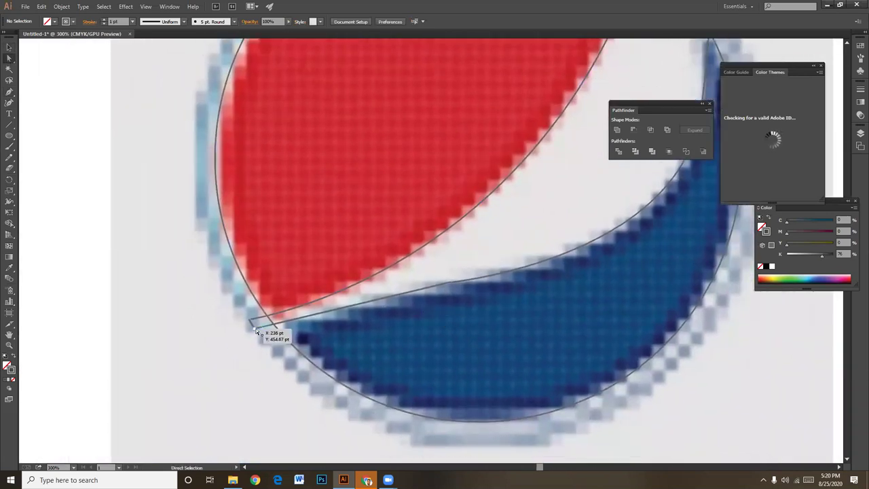
{"action": "left_click_drag", "start_coordinate": [255, 331], "coordinate": [251, 323]}
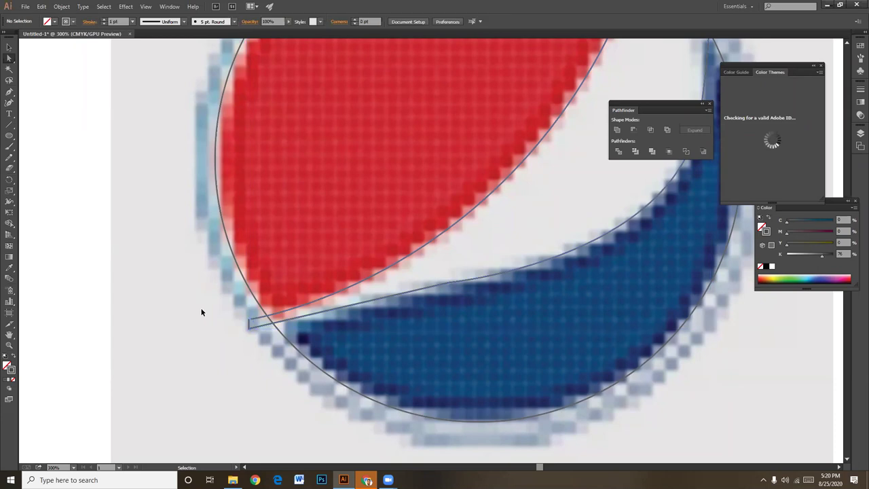
{"action": "left_click_drag", "start_coordinate": [251, 321], "coordinate": [259, 327]}
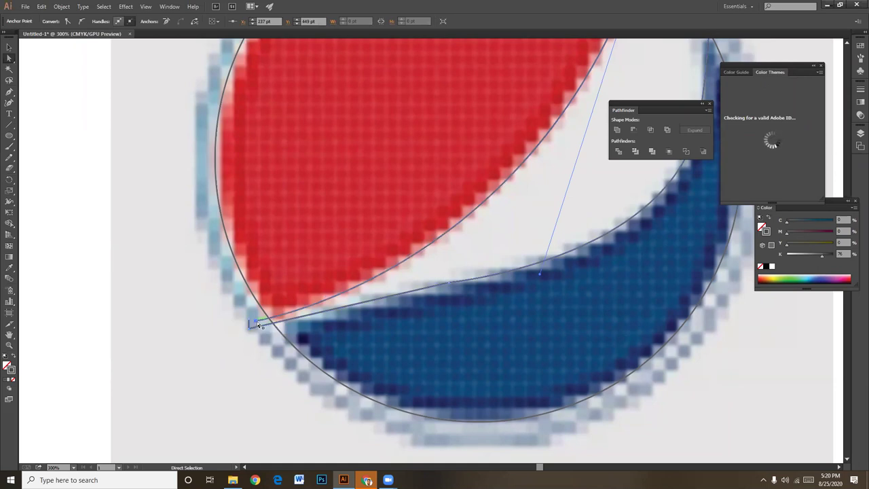
Convert that lower-left end point into a sharp corner with no handles.
{"action": "key", "text": "p"}
{"action": "left_click", "coordinate": [255, 323]}
{"action": "left_click", "coordinate": [8, 49]}
{"action": "left_click", "coordinate": [143, 216]}
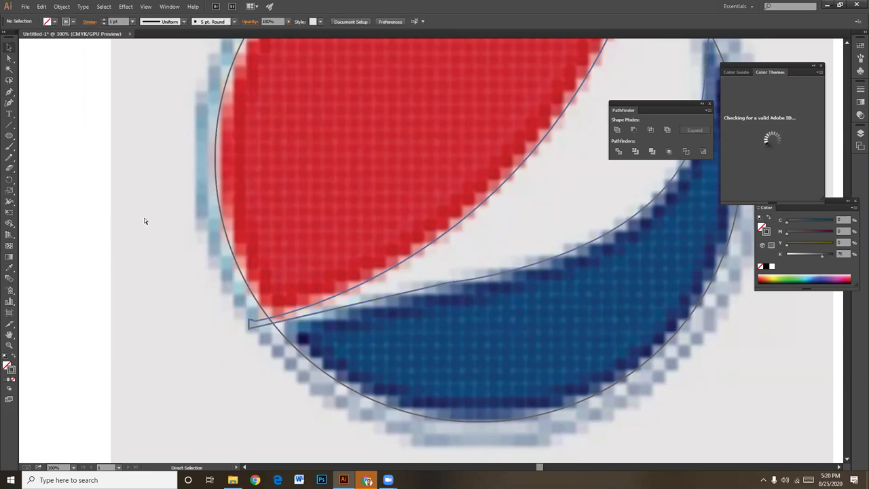
{"action": "key", "text": "ctrl+minus"}
{"action": "key", "text": "ctrl+minus"}
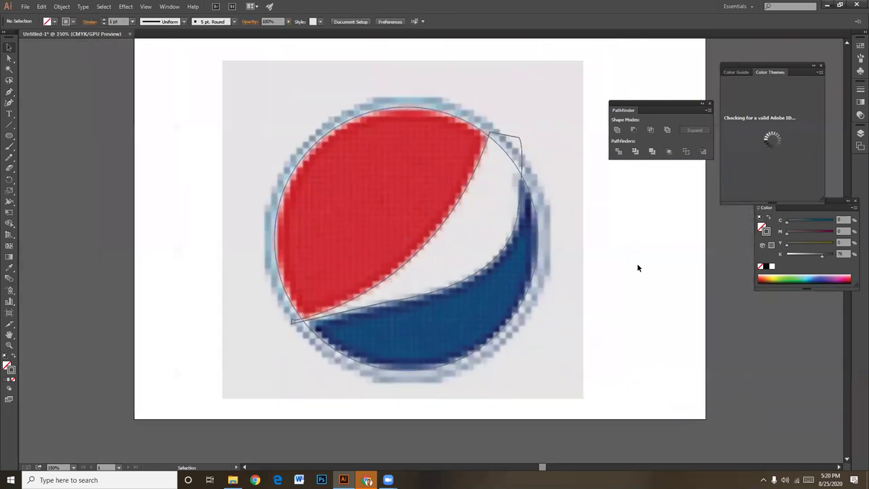
Give the swoosh a white stroke, then swap it into a white fill with no outline.
{"action": "left_click", "coordinate": [512, 136]}
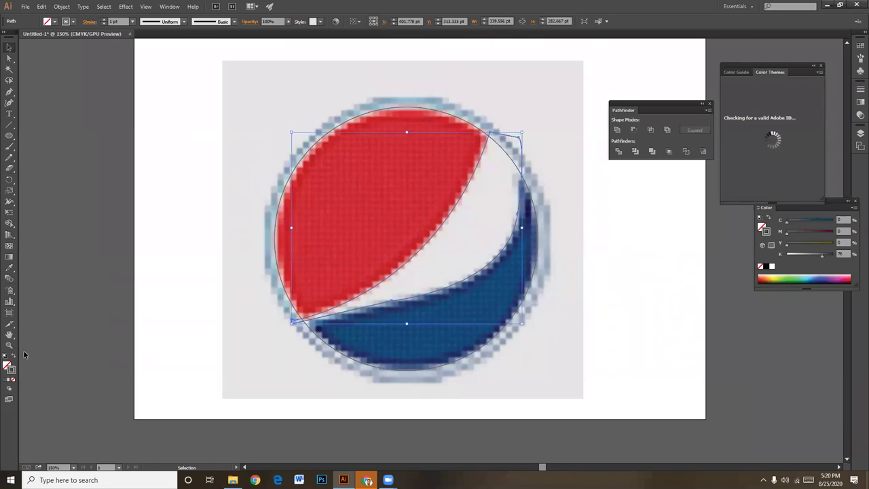
{"action": "left_click", "coordinate": [771, 265]}
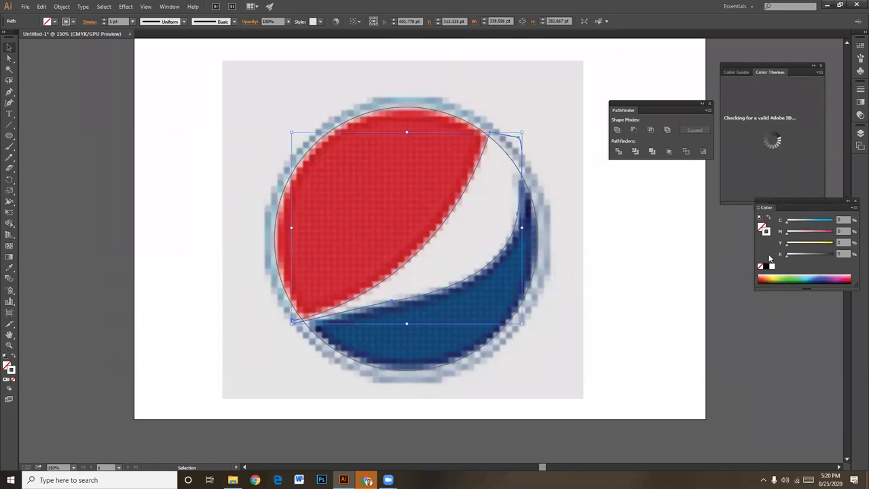
{"action": "left_click", "coordinate": [12, 357]}
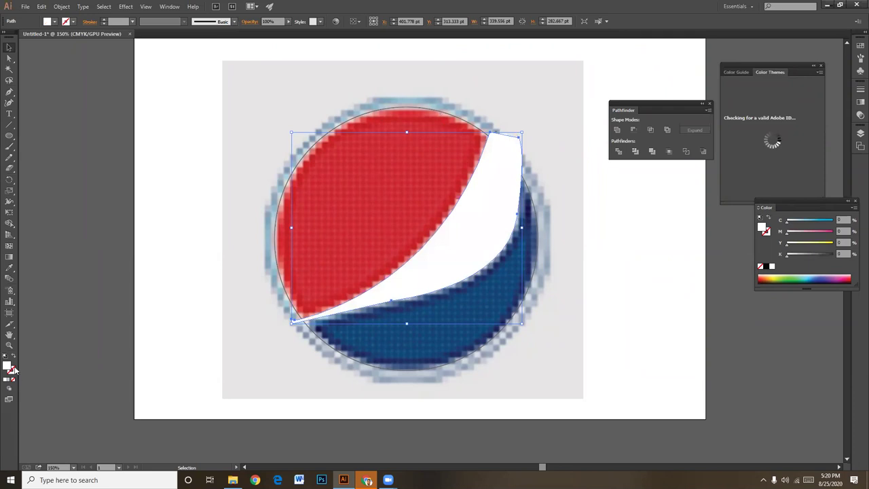
{"action": "key", "text": "ctrl+z"}
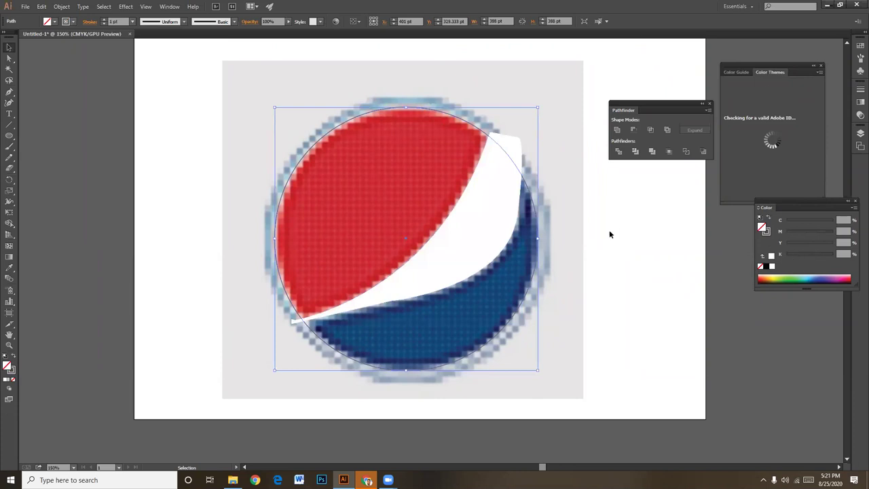
Fill the circle grey and subtract the swoosh from it with Pathfinder Minus Front.
{"action": "key", "text": "ctrl+z"}
{"action": "left_click", "coordinate": [733, 235]}
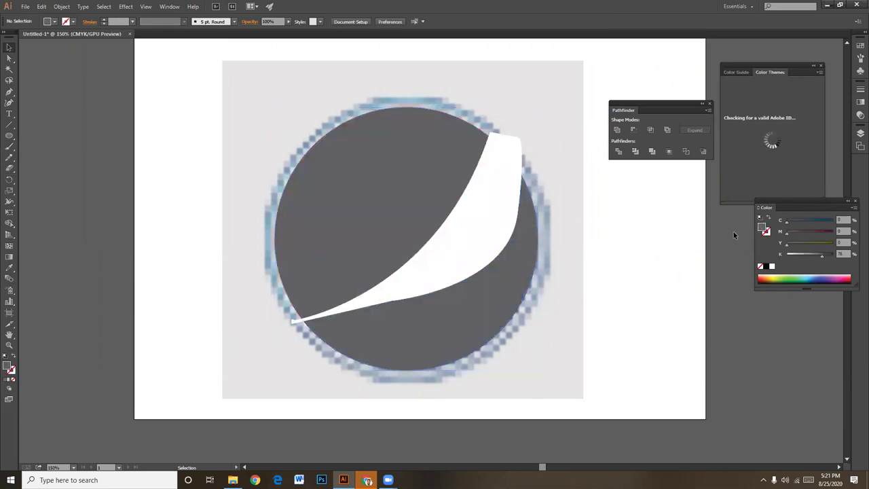
{"action": "key", "text": "ctrl+a"}
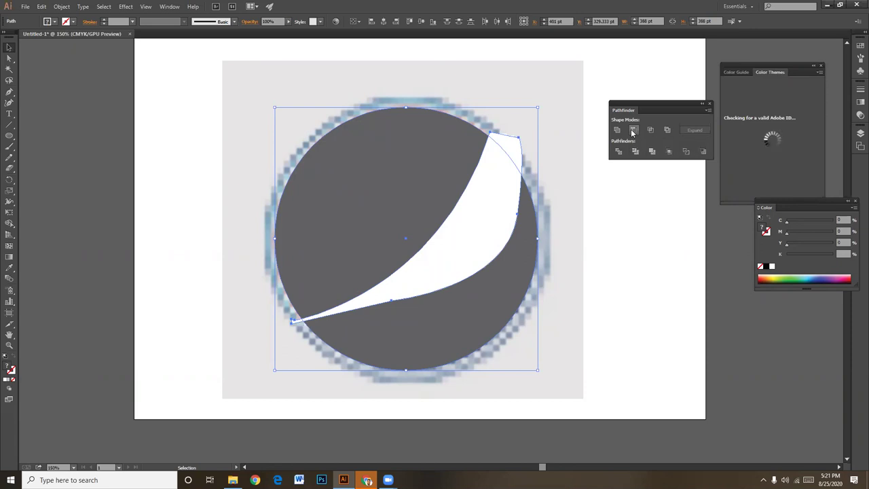
{"action": "left_click", "coordinate": [632, 130]}
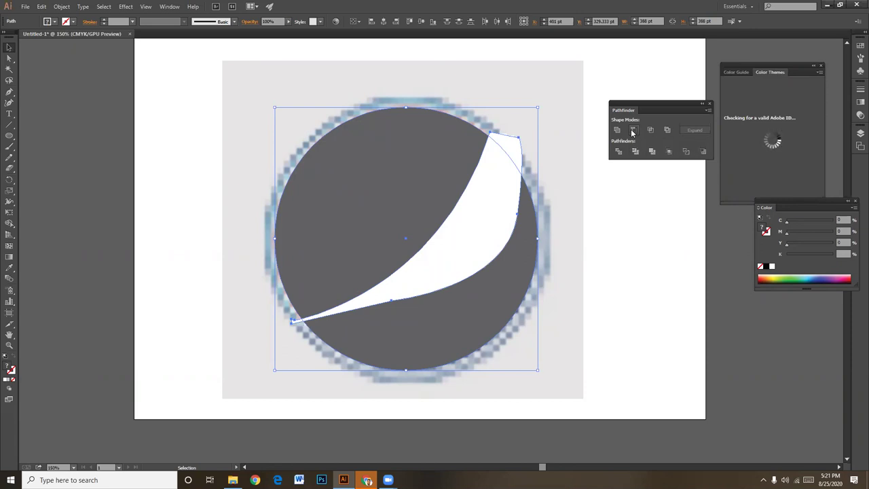
{"action": "left_click", "coordinate": [636, 290]}
{"action": "left_click", "coordinate": [474, 179]}
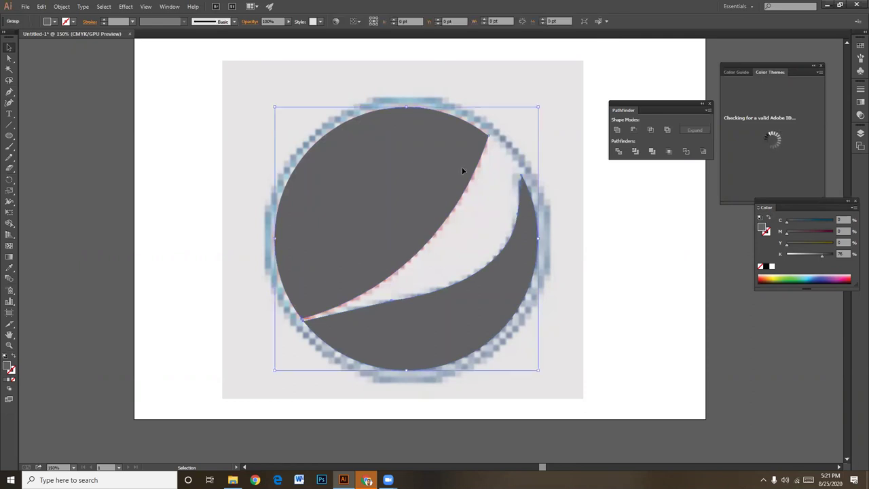
Ungroup the cut logo into separate upper and lower pieces.
{"action": "left_click_drag", "start_coordinate": [495, 285], "coordinate": [514, 326]}
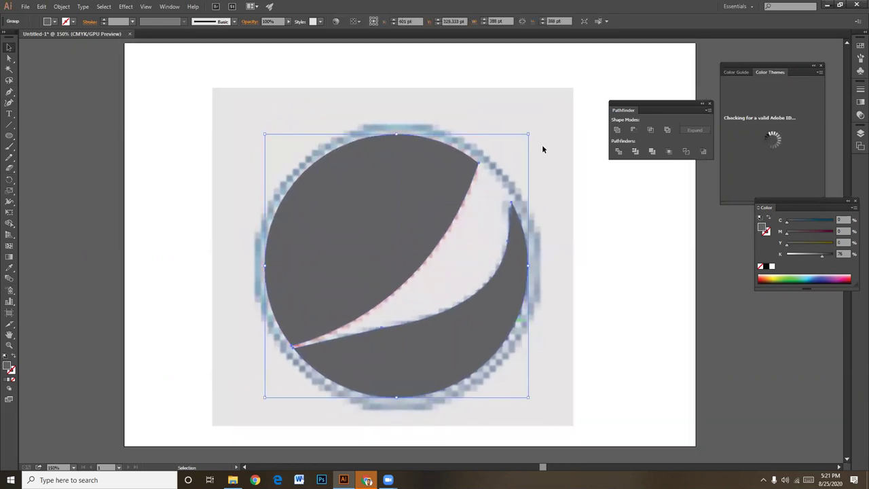
{"action": "left_click", "coordinate": [542, 145]}
{"action": "left_click", "coordinate": [449, 152]}
{"action": "left_click", "coordinate": [517, 126]}
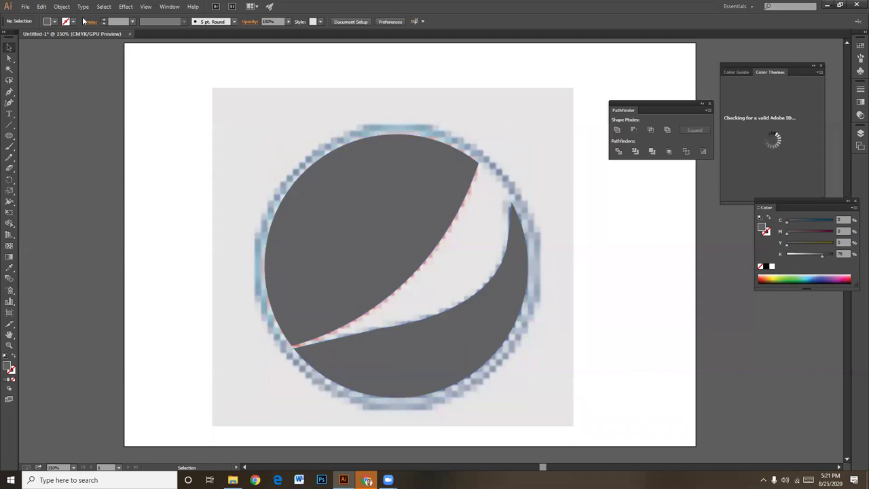
{"action": "left_click", "coordinate": [322, 216]}
{"action": "right_click", "coordinate": [321, 216]}
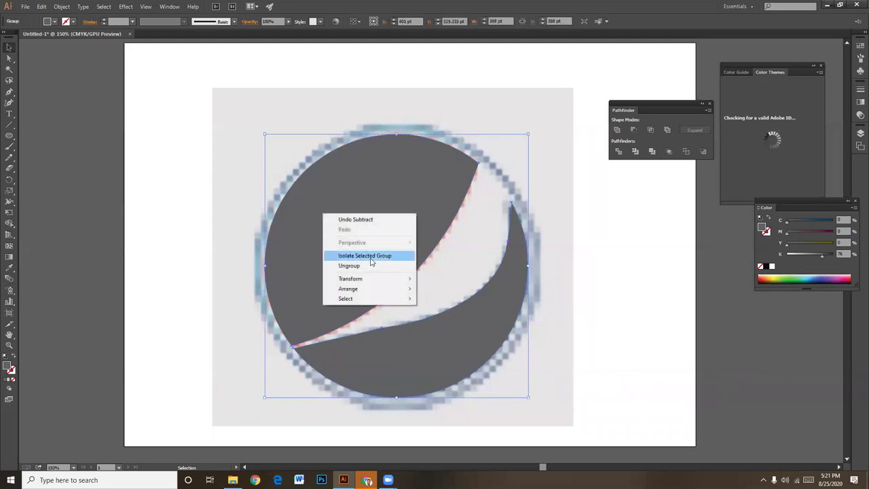
{"action": "left_click", "coordinate": [340, 267]}
Turn the upper piece red by raising magenta in the Color panel.
{"action": "left_click", "coordinate": [613, 297]}
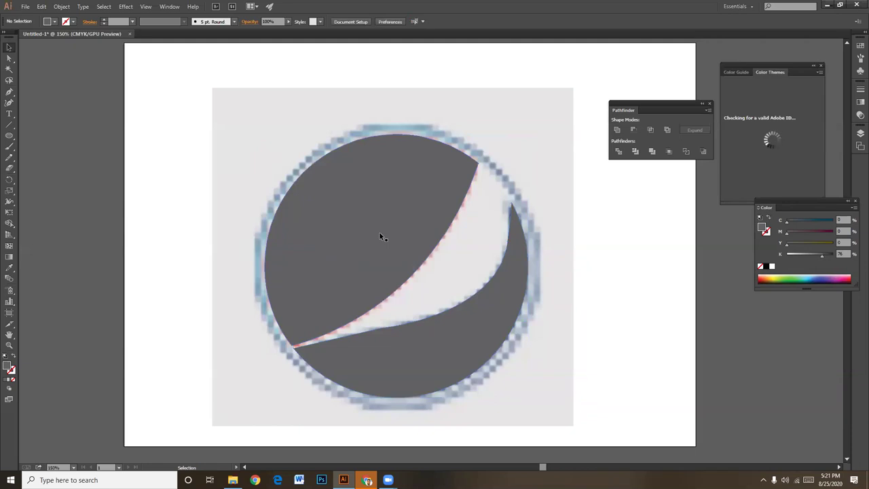
{"action": "left_click", "coordinate": [380, 237]}
{"action": "mouse_move", "coordinate": [809, 236]}
{"action": "left_mouse_down"}
{"action": "mouse_move", "coordinate": [835, 232]}
{"action": "mouse_move", "coordinate": [784, 255]}
{"action": "mouse_move", "coordinate": [847, 251]}
{"action": "left_mouse_up"}
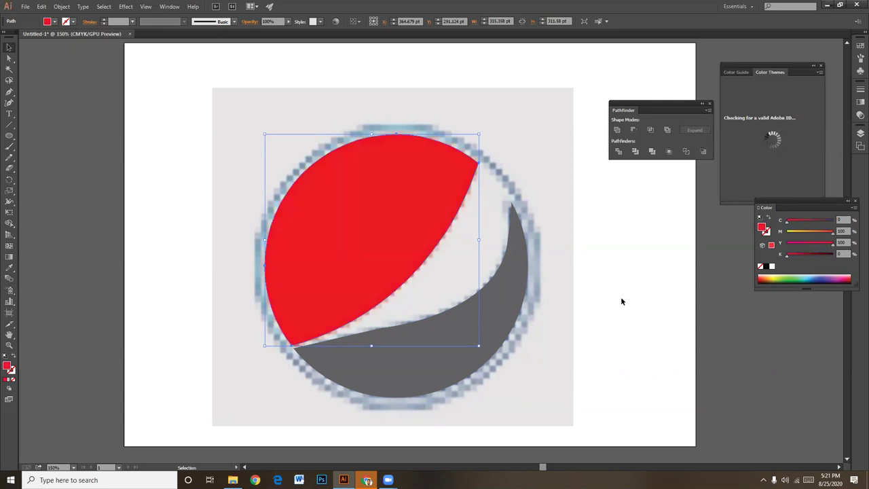
Fill the lower grey piece blue with C100 M70 K0 in the Color panel.
{"action": "left_click", "coordinate": [642, 314]}
{"action": "left_click", "coordinate": [477, 314]}
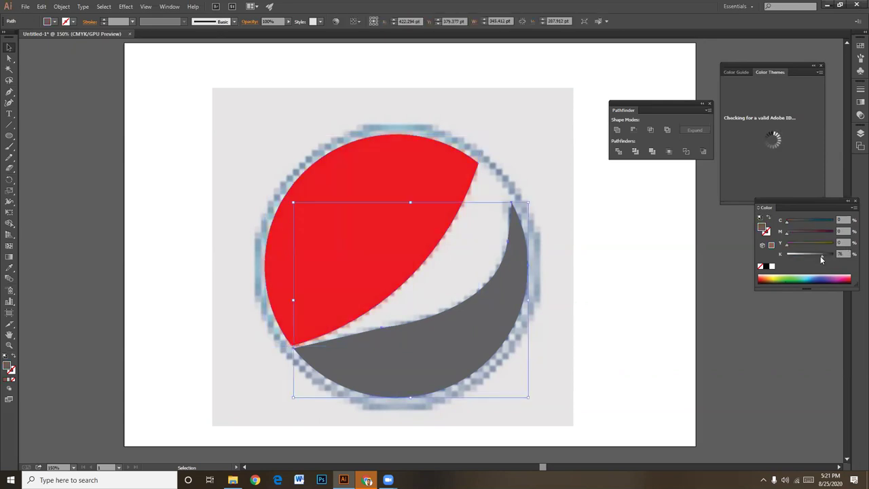
{"action": "left_click", "coordinate": [782, 256]}
{"action": "left_click_drag", "start_coordinate": [789, 231], "coordinate": [839, 237]}
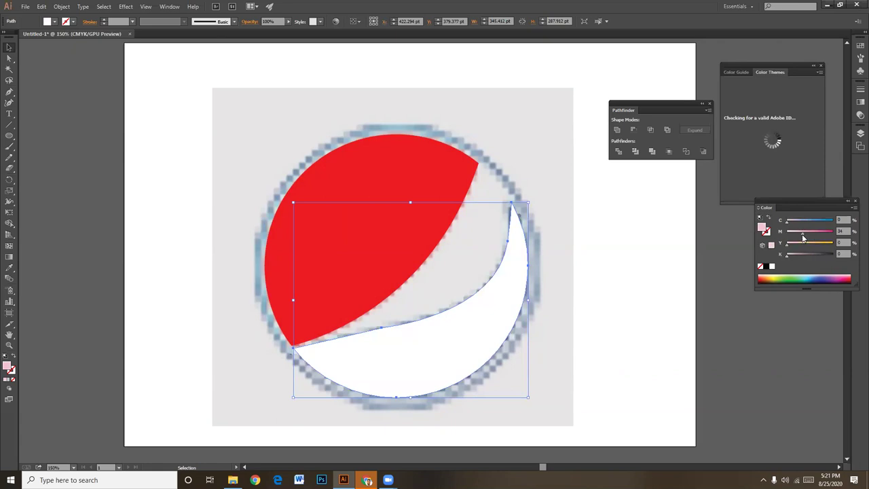
{"action": "left_click", "coordinate": [839, 222]}
{"action": "type", "text": "100"}
{"action": "key", "text": "Return"}
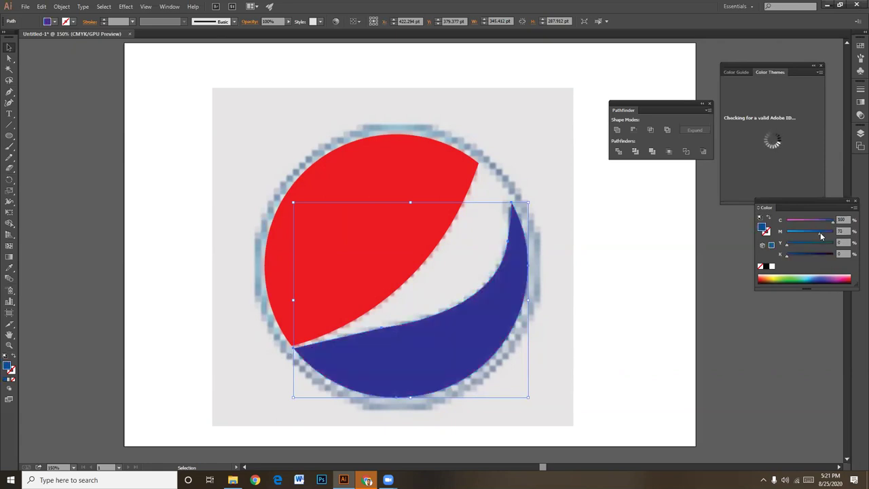
{"action": "left_click", "coordinate": [612, 286]}
{"action": "left_click_drag", "start_coordinate": [618, 332], "coordinate": [606, 291]}
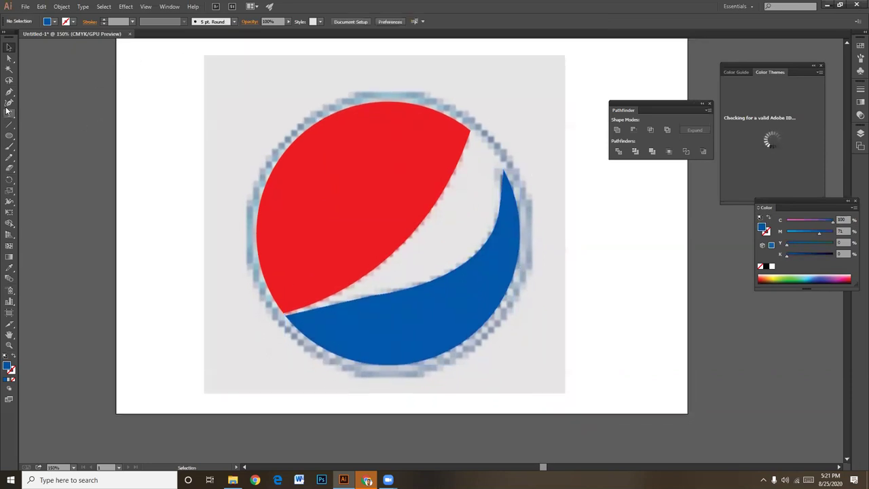
Select the red and blue logo pieces together and group them with Ctrl+G.
{"action": "left_click", "coordinate": [349, 154]}
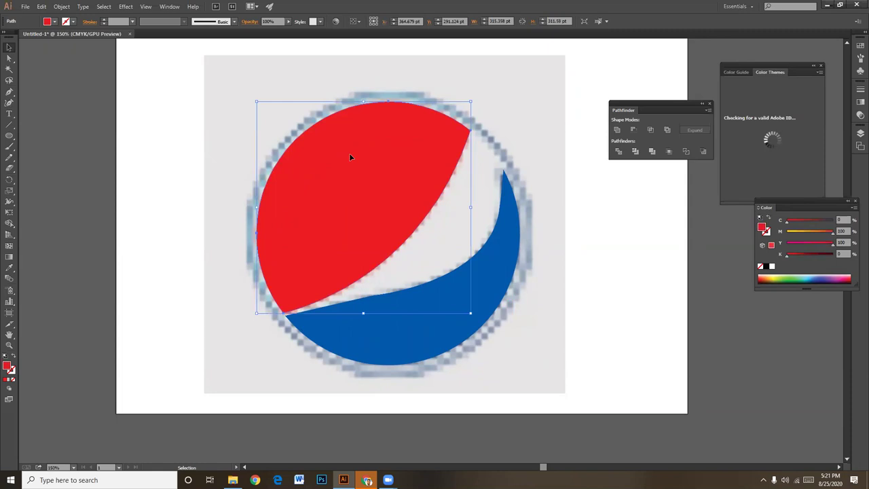
{"action": "left_click", "coordinate": [503, 255], "text": "shift"}
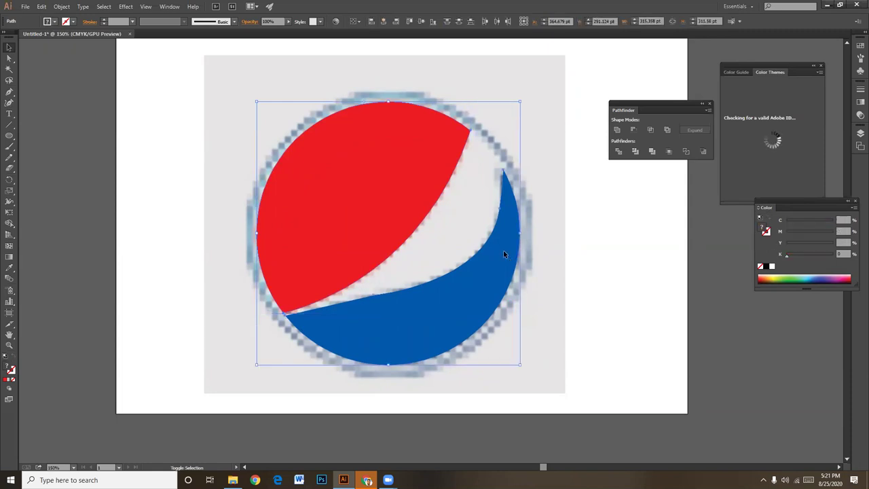
{"action": "left_click", "coordinate": [621, 256]}
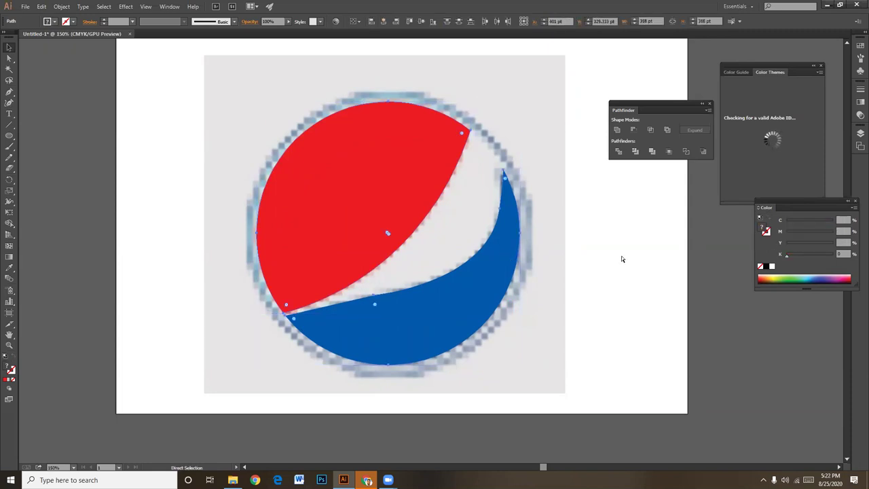
{"action": "left_click", "coordinate": [358, 148]}
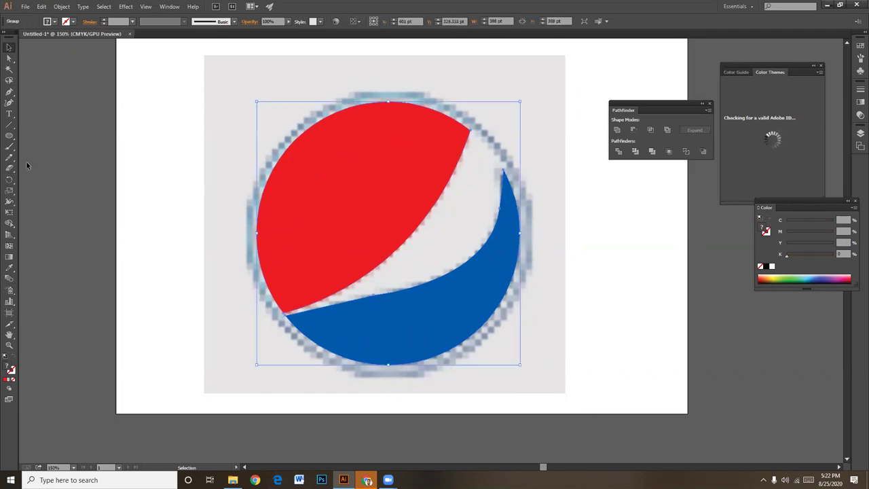
Draw a red circle, centre it over the logo, and scale it to about 422 pt.
{"action": "left_click", "coordinate": [9, 135]}
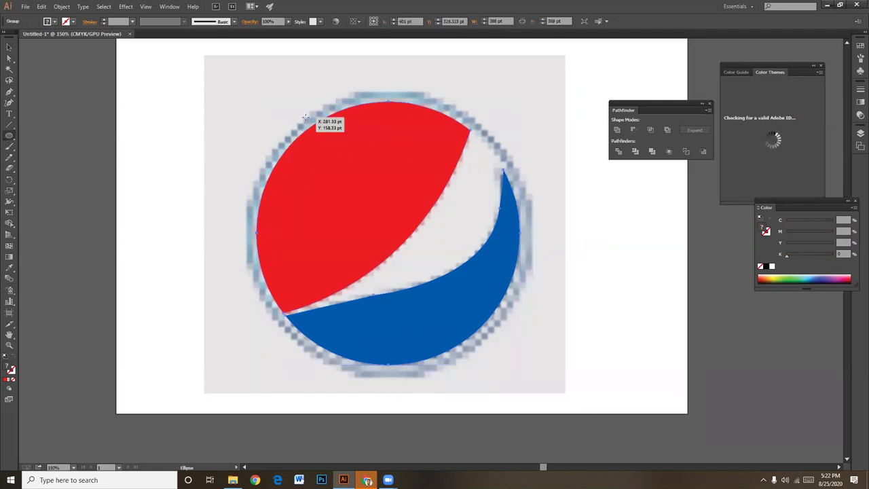
{"action": "left_click_drag", "start_coordinate": [291, 112], "coordinate": [473, 293]}
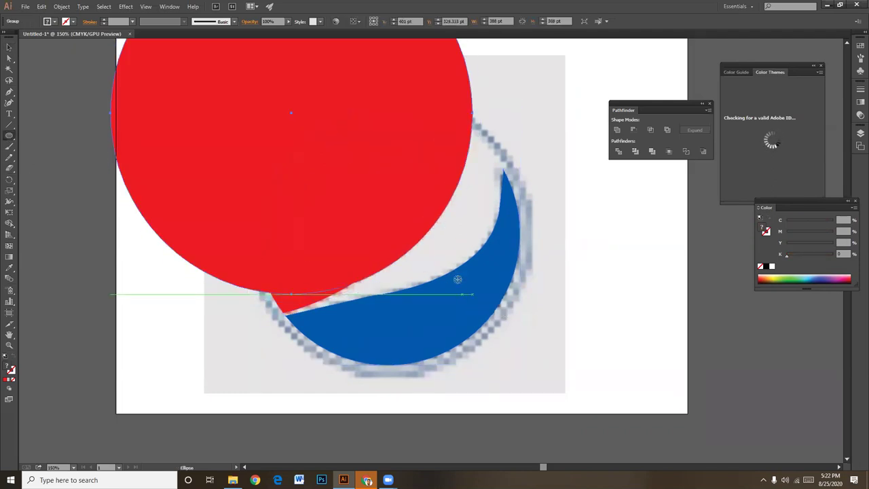
{"action": "key", "text": "v"}
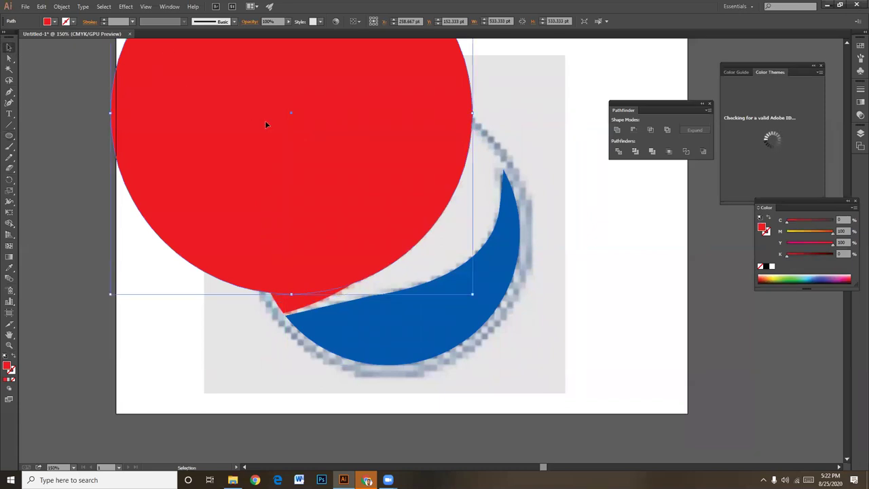
{"action": "left_click_drag", "start_coordinate": [331, 137], "coordinate": [379, 187]}
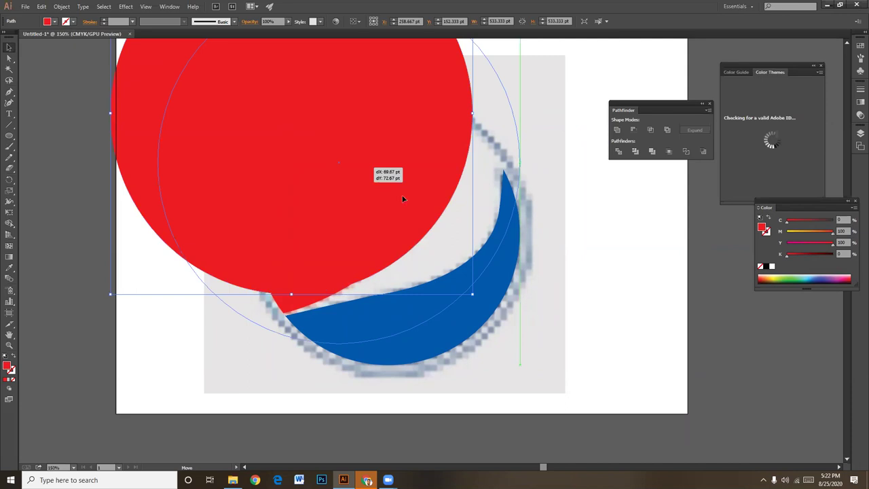
{"action": "left_click_drag", "start_coordinate": [404, 219], "coordinate": [433, 204]}
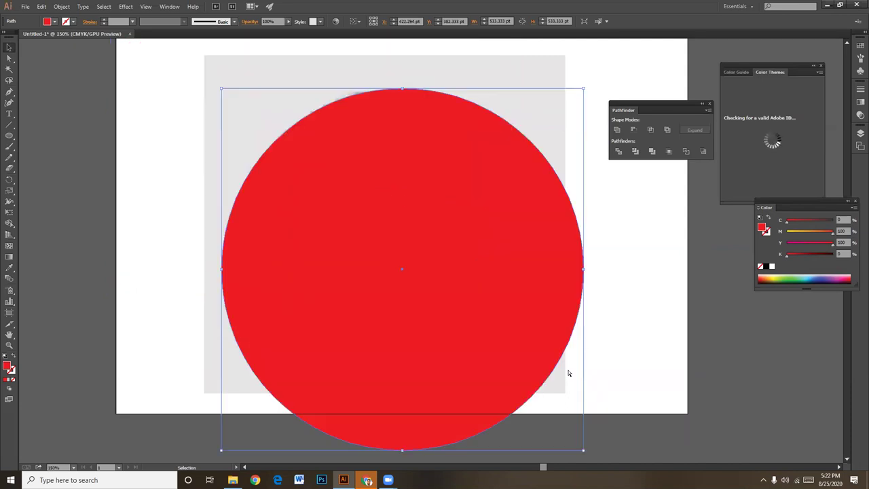
{"action": "key", "text": "ctrl+minus"}
{"action": "left_click_drag", "start_coordinate": [532, 383], "coordinate": [508, 337]}
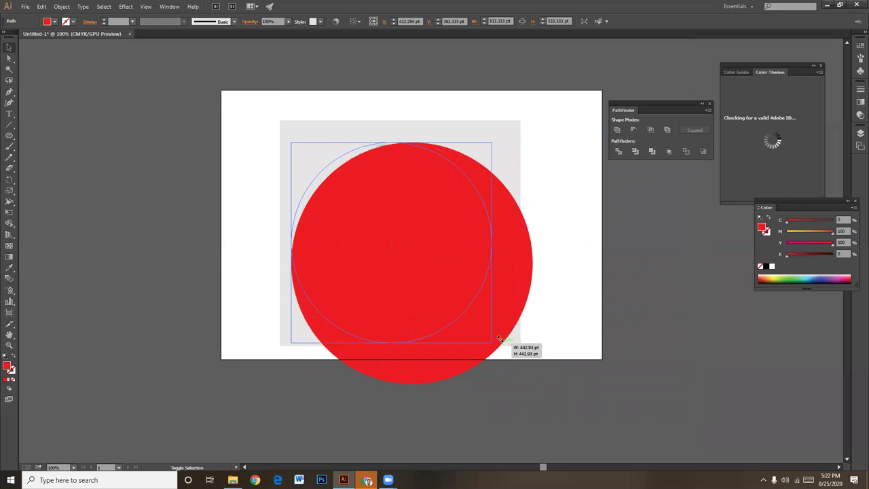
Make the circle an unfilled red outline and move it onto the logo's edge.
{"action": "left_click", "coordinate": [14, 358]}
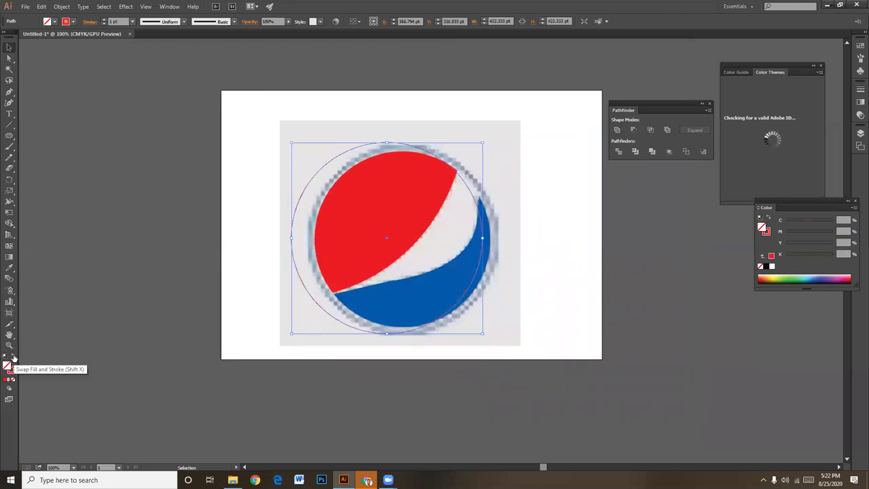
{"action": "left_click", "coordinate": [310, 386]}
{"action": "key", "text": "ctrl+plus"}
{"action": "key", "text": "v"}
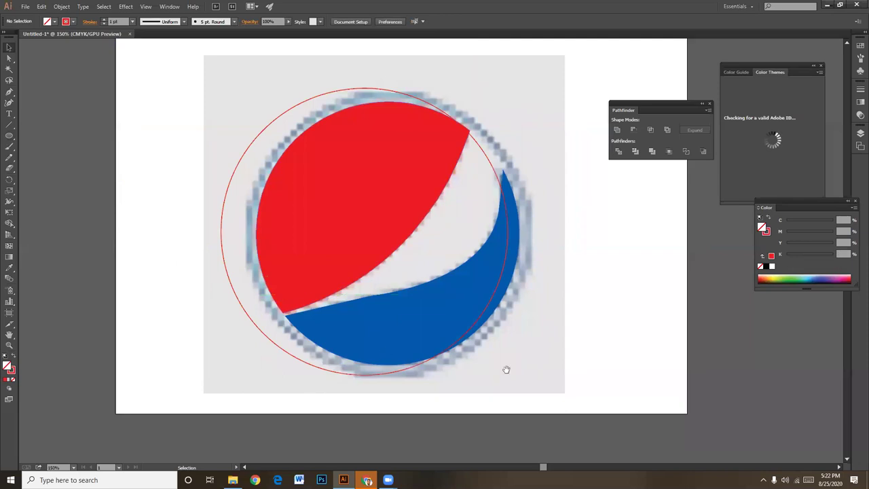
{"action": "left_click_drag", "start_coordinate": [506, 370], "coordinate": [447, 362]}
{"action": "left_click_drag", "start_coordinate": [192, 326], "coordinate": [211, 327]}
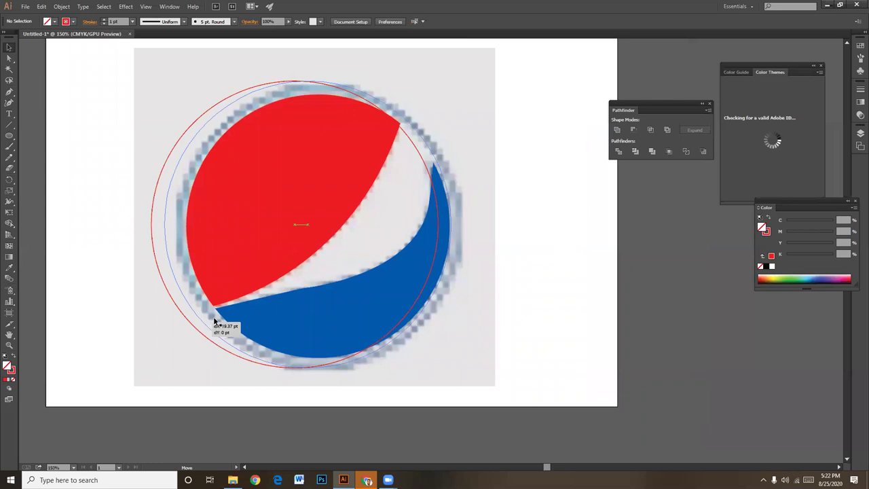
{"action": "left_click_drag", "start_coordinate": [214, 319], "coordinate": [214, 319]}
Resize the red ring to 414 pt so it fits the logo's rim.
{"action": "key", "text": "ctrl+plus"}
{"action": "scroll", "coordinate": [271, 358], "scroll_direction": "up", "scroll_amount": 1}
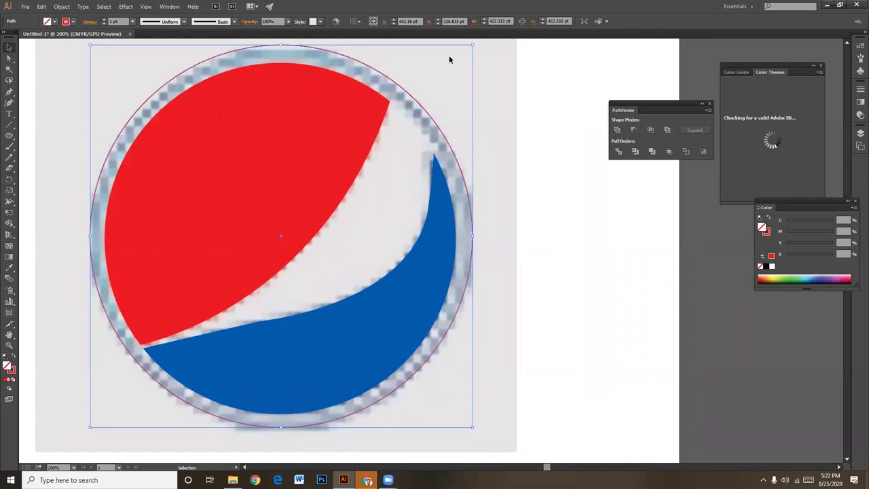
{"action": "left_click_drag", "start_coordinate": [472, 45], "coordinate": [471, 48]}
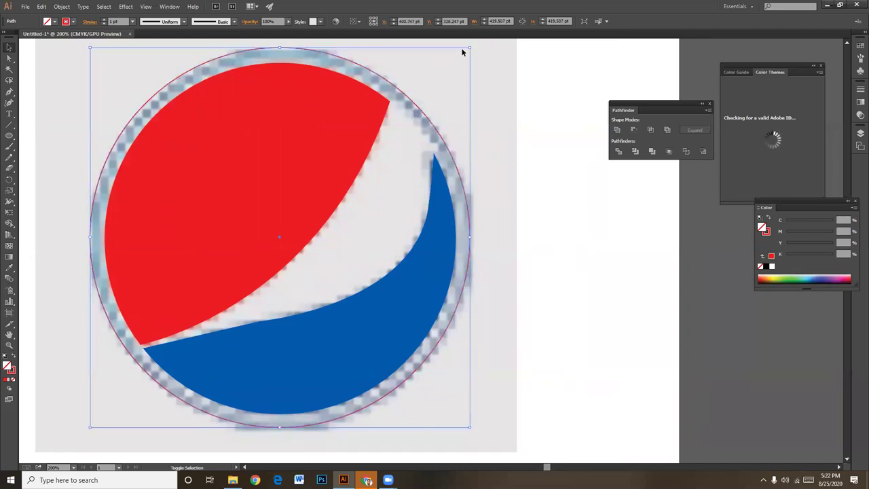
{"action": "left_click_drag", "start_coordinate": [89, 47], "coordinate": [93, 51]}
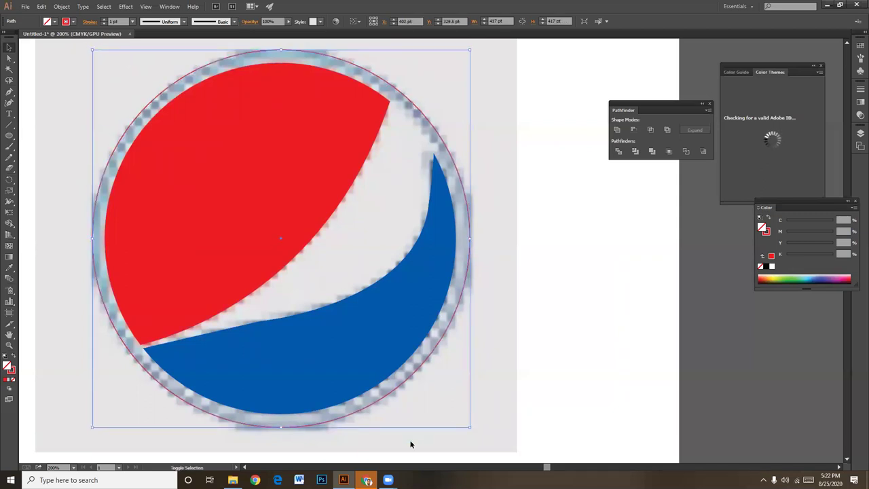
{"action": "left_click_drag", "start_coordinate": [470, 428], "coordinate": [467, 425]}
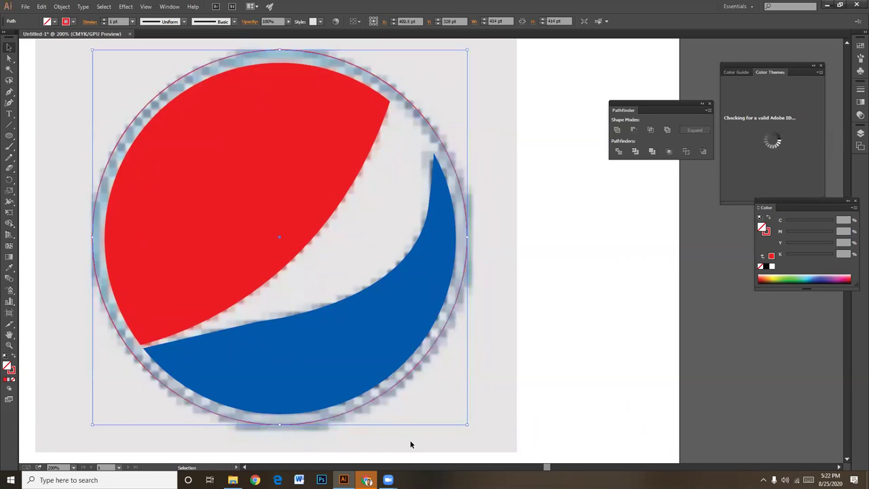
Raise the ring's stroke weight to 4 pt.
{"action": "left_click", "coordinate": [105, 21]}
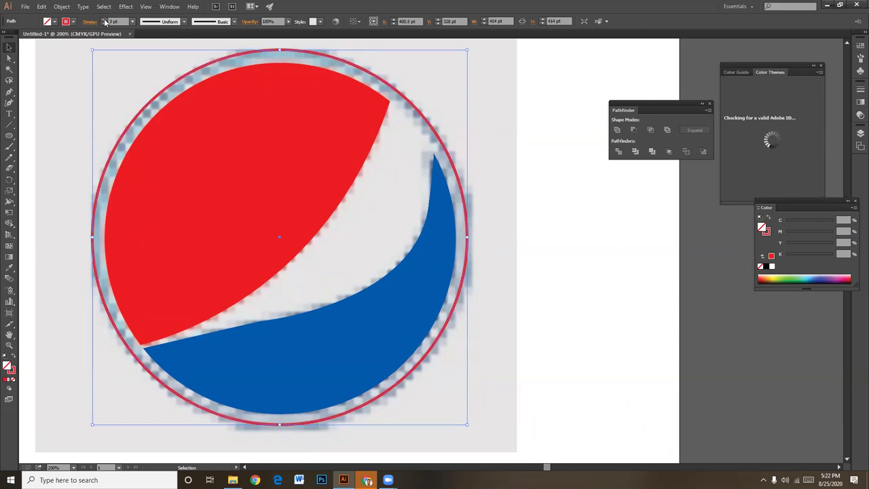
{"action": "left_click", "coordinate": [105, 20]}
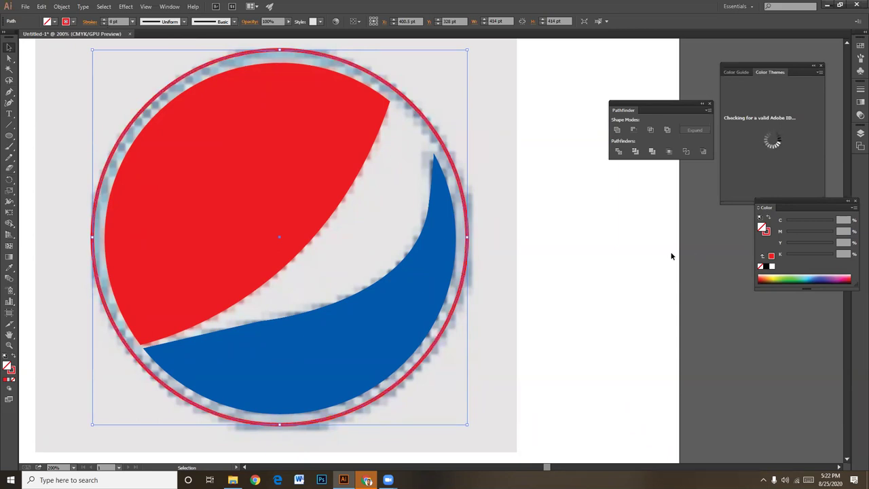
{"action": "left_click", "coordinate": [620, 277]}
{"action": "left_click_drag", "start_coordinate": [561, 298], "coordinate": [566, 323]}
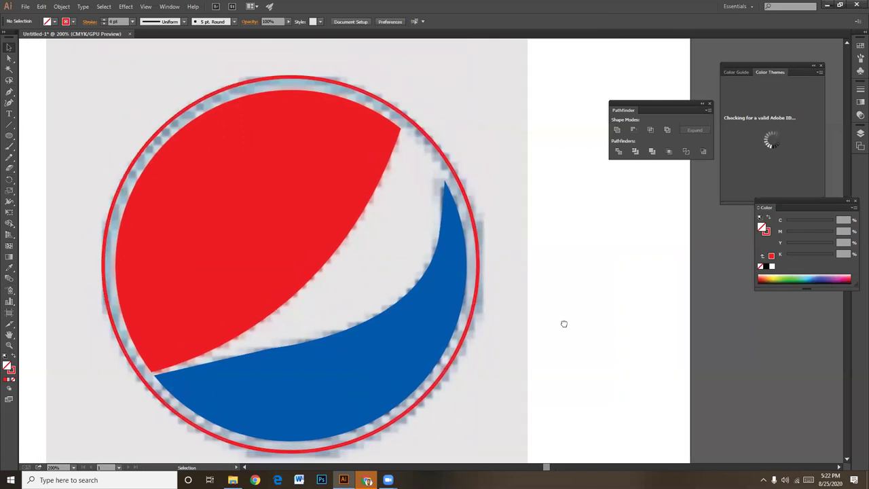
Ungroup the traced logo and Alt-drag a copy to the right of the reference.
{"action": "scroll", "coordinate": [431, 257], "scroll_direction": "down", "scroll_amount": 3}
{"action": "left_click", "coordinate": [281, 161]}
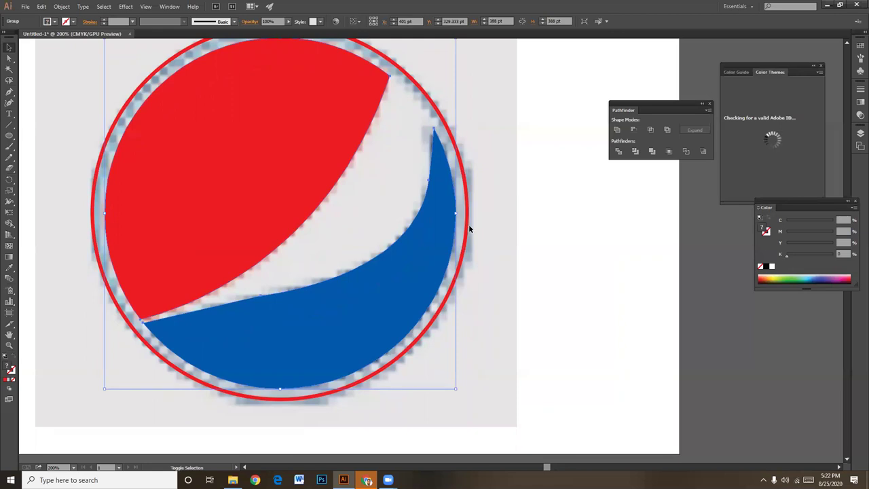
{"action": "key", "text": "ctrl+shift+g"}
{"action": "left_click_drag", "start_coordinate": [496, 247], "coordinate": [279, 331]}
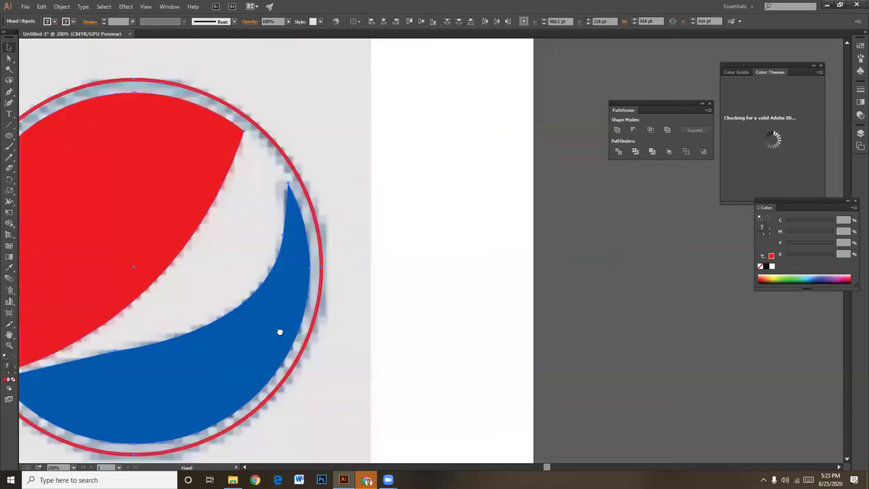
{"action": "mouse_move", "coordinate": [230, 307]}
{"action": "left_mouse_down"}
{"action": "mouse_move", "coordinate": [131, 349]}
{"action": "mouse_move", "coordinate": [602, 292]}
{"action": "left_mouse_up"}
{"action": "left_click_drag", "start_coordinate": [521, 288], "coordinate": [521, 288]}
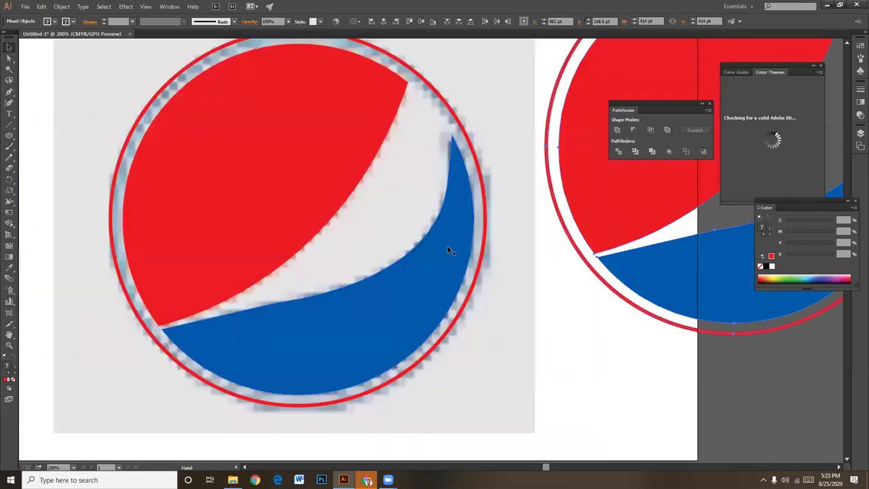
Set the original traced shapes over the reference to 0% opacity.
{"action": "left_click_drag", "start_coordinate": [446, 244], "coordinate": [410, 289]}
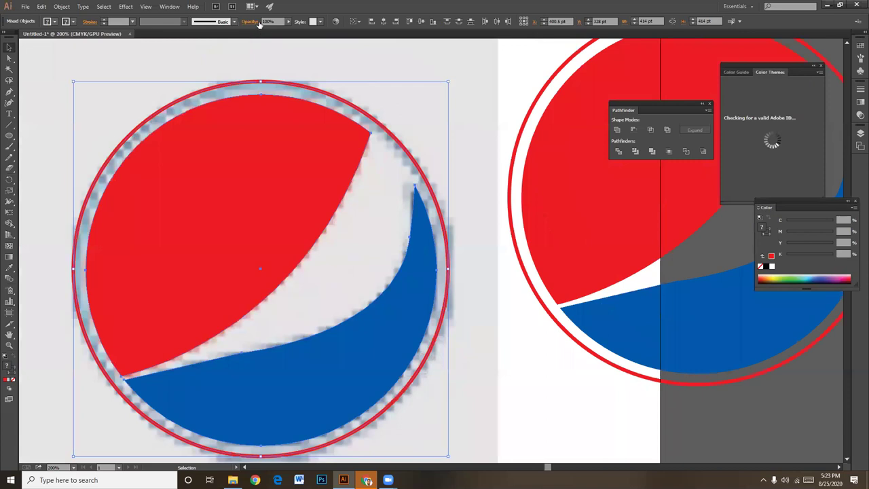
{"action": "left_click", "coordinate": [289, 25]}
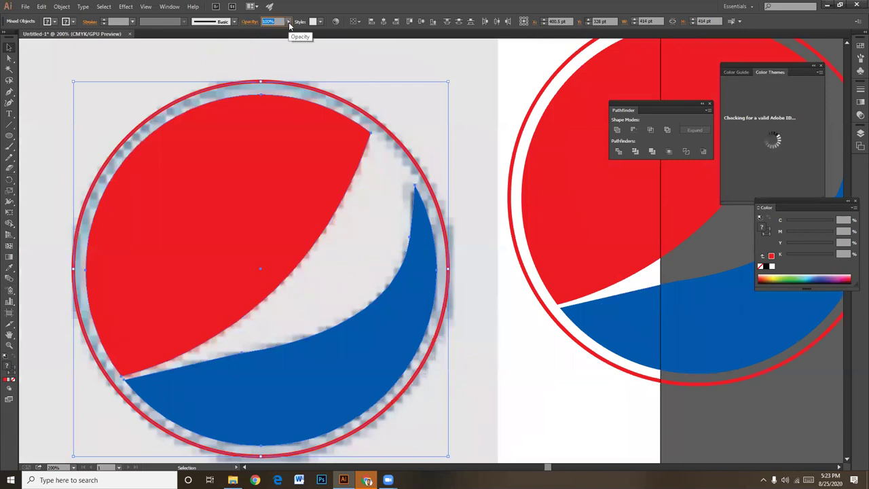
{"action": "type", "text": "0"}
{"action": "key", "text": "Return"}
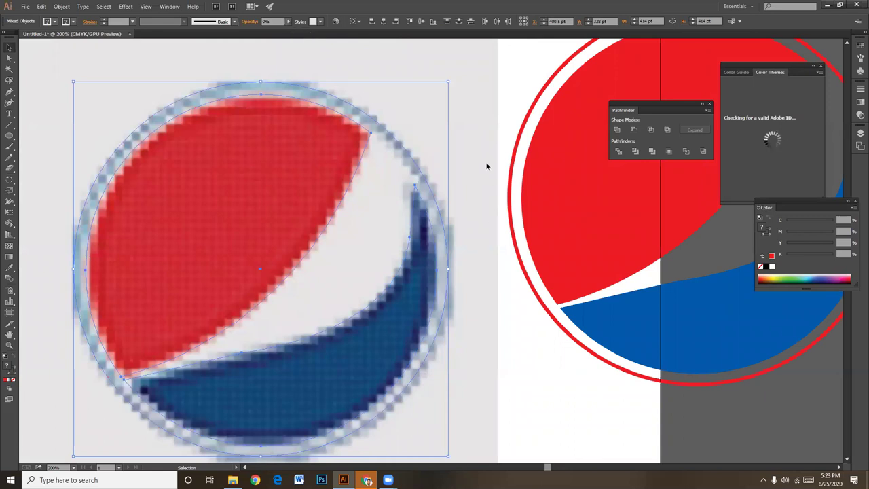
Unlock all objects, then try sampling the reference red onto the copy and undo it.
{"action": "key", "text": "ctrl+2"}
{"action": "left_click", "coordinate": [61, 6]}
{"action": "left_click", "coordinate": [83, 70]}
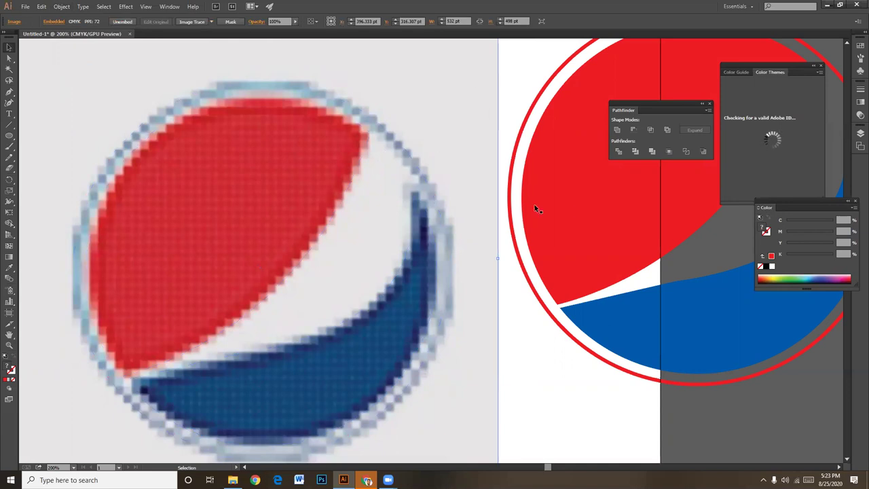
{"action": "left_click", "coordinate": [584, 208]}
{"action": "key", "text": "i"}
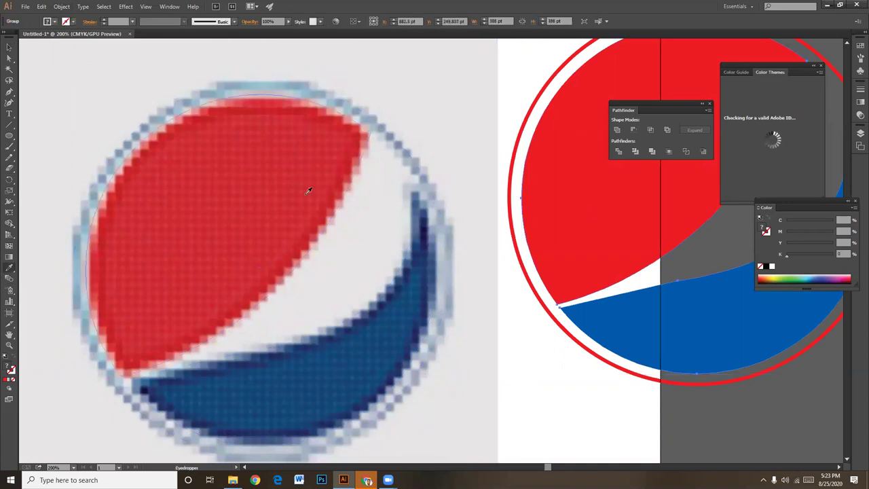
{"action": "left_click", "coordinate": [308, 188]}
{"action": "key", "text": "ctrl+z"}
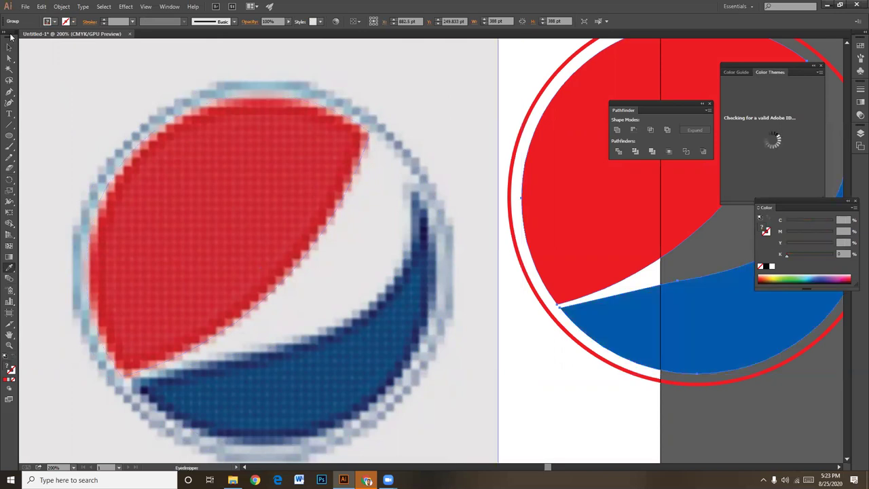
Ungroup the copied logo and eyedropper the reference red onto its red shape.
{"action": "left_click", "coordinate": [8, 47]}
{"action": "left_click", "coordinate": [520, 102]}
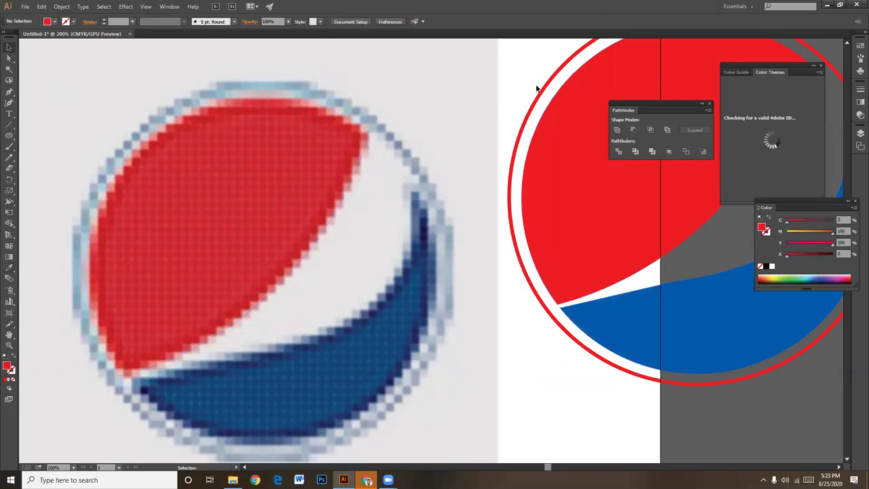
{"action": "right_click", "coordinate": [588, 93]}
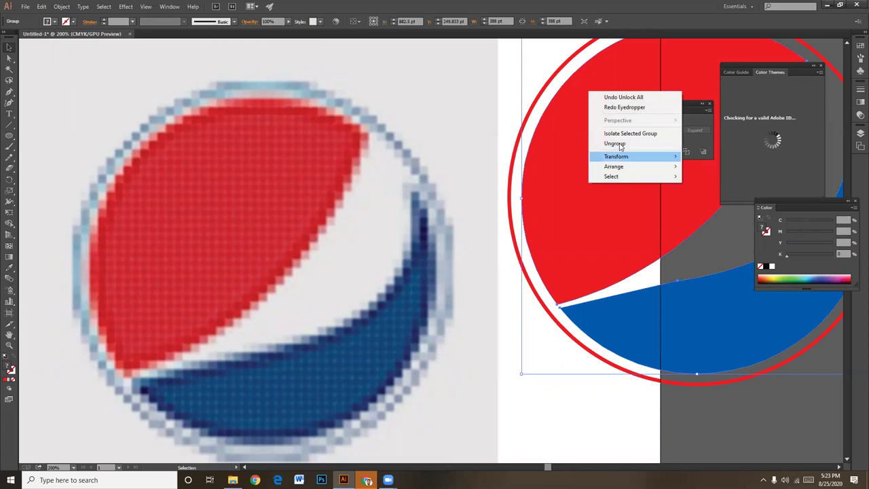
{"action": "left_click", "coordinate": [611, 141]}
{"action": "left_click", "coordinate": [595, 272]}
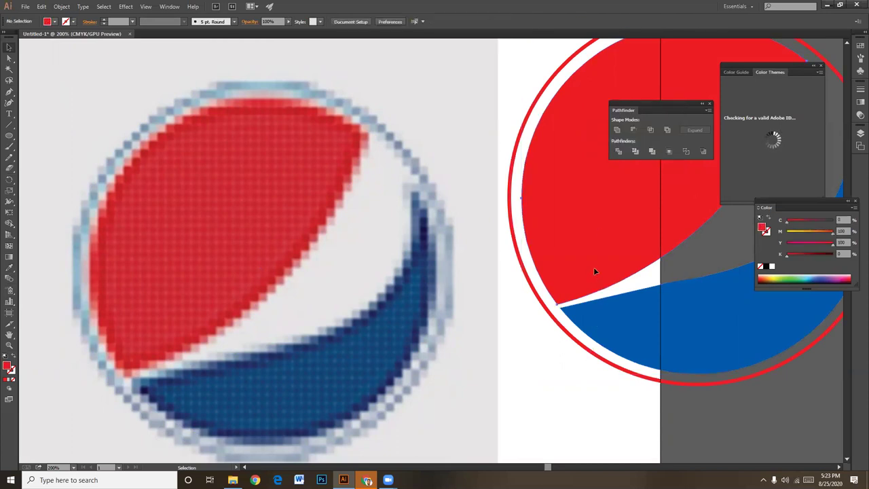
{"action": "key", "text": "i"}
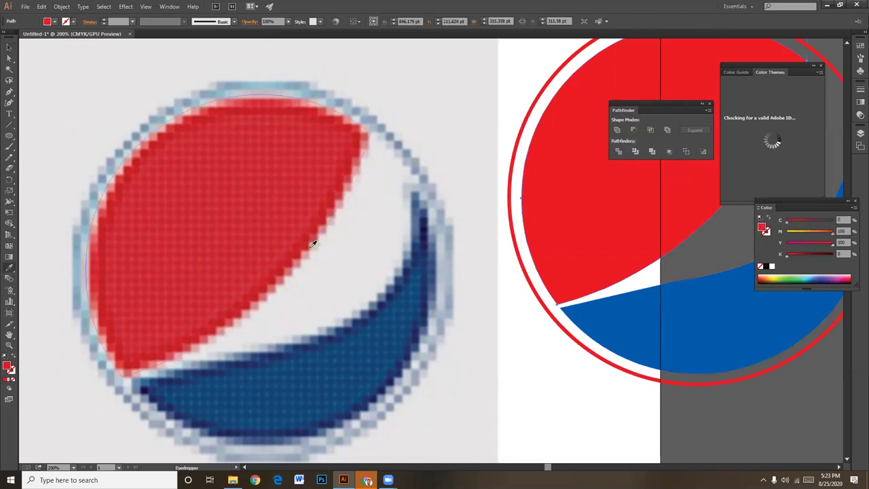
{"action": "left_click", "coordinate": [288, 260]}
Reselect the transparent traced shapes lying over the reference image.
{"action": "left_click", "coordinate": [9, 47]}
{"action": "left_click", "coordinate": [377, 119]}
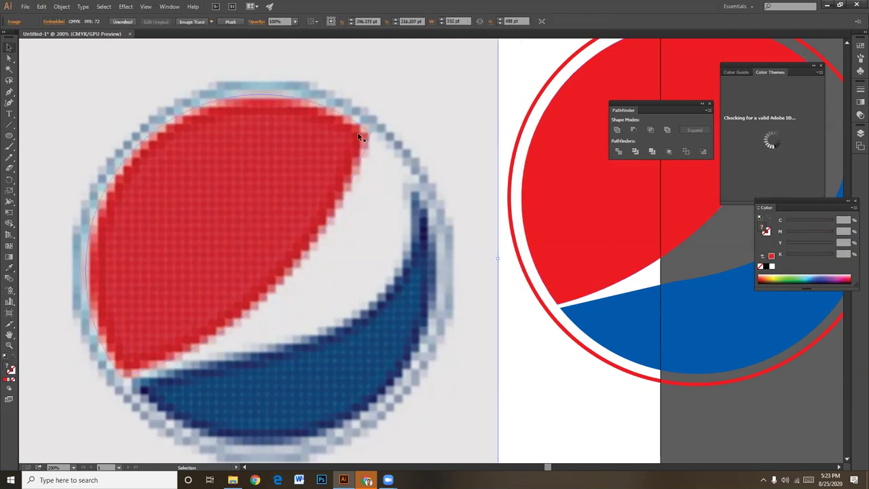
{"action": "left_click", "coordinate": [358, 135]}
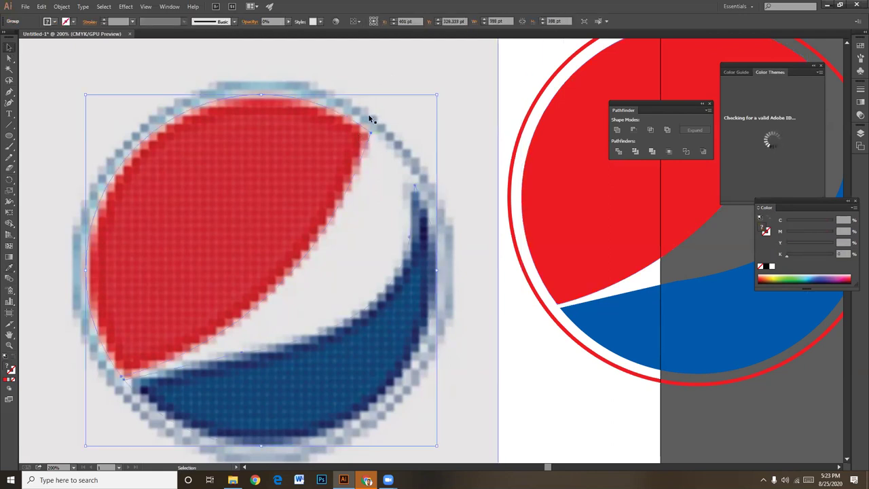
{"action": "left_click", "coordinate": [370, 119], "text": "shift"}
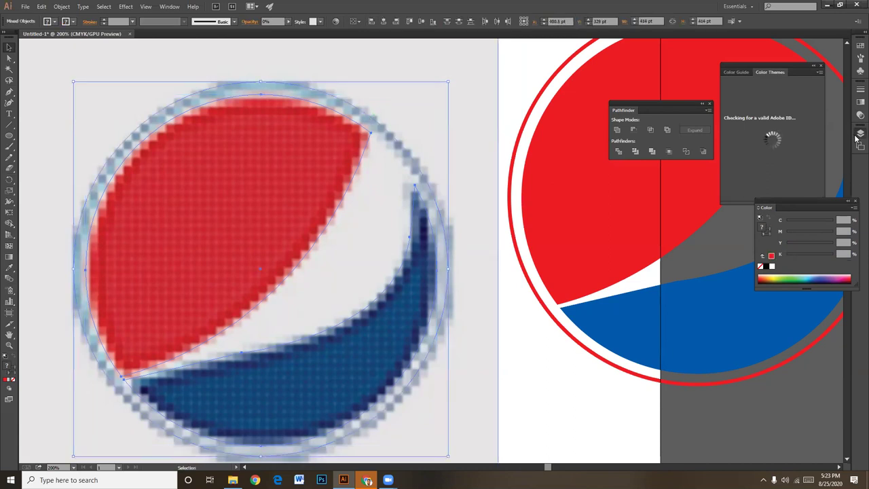
{"action": "left_click", "coordinate": [858, 134]}
Expand Layer 1, toggle the red path's visibility back on, and select the red top shape.
{"action": "left_click", "coordinate": [770, 139]}
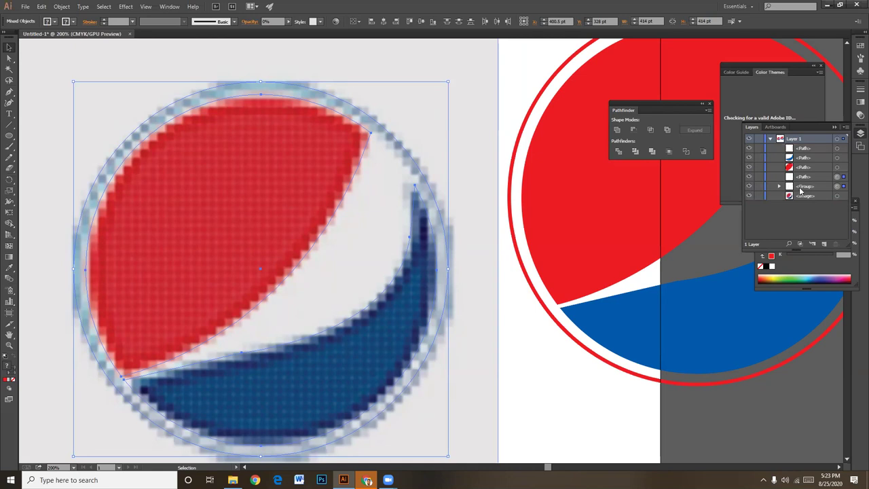
{"action": "left_click", "coordinate": [749, 169]}
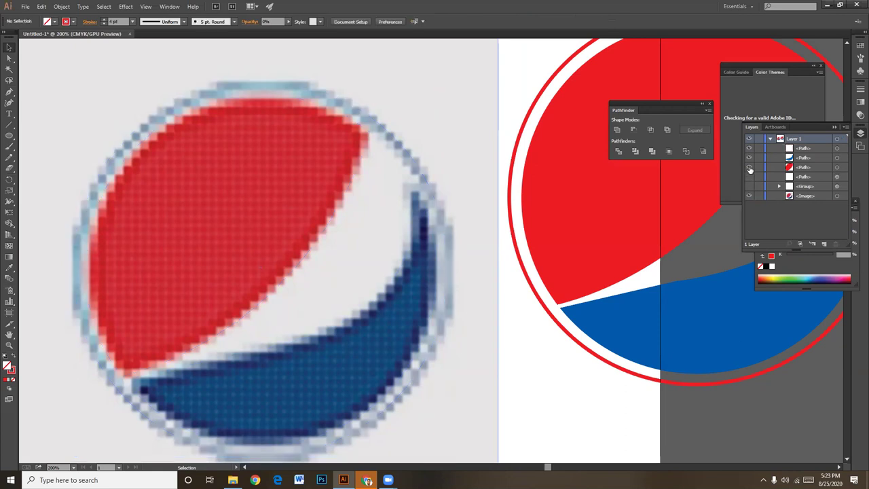
{"action": "left_click_drag", "start_coordinate": [750, 168], "coordinate": [750, 157]}
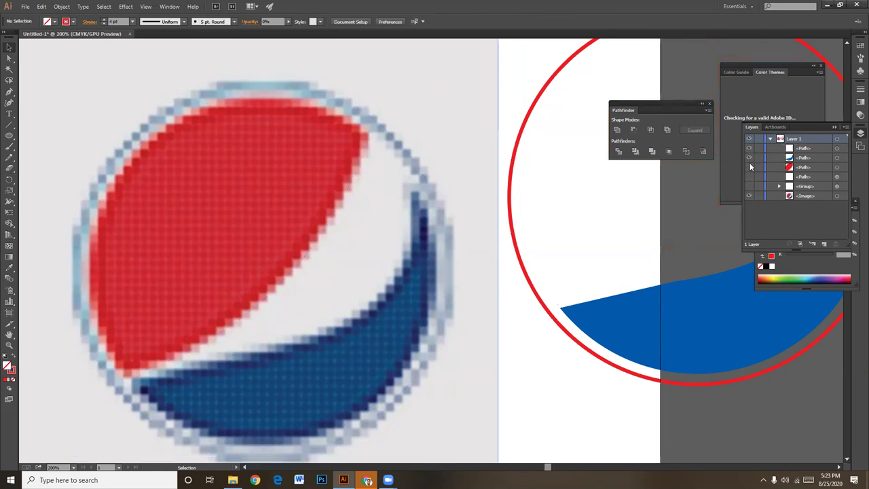
{"action": "left_click", "coordinate": [750, 167]}
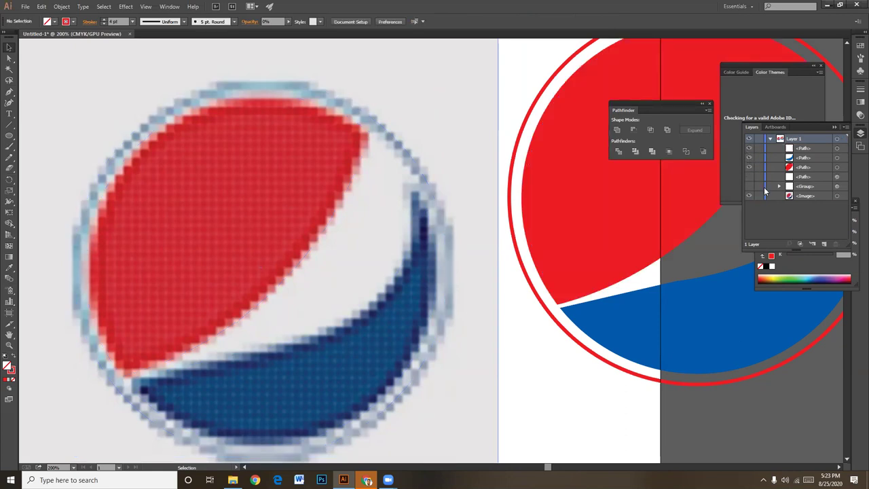
{"action": "left_click", "coordinate": [810, 195]}
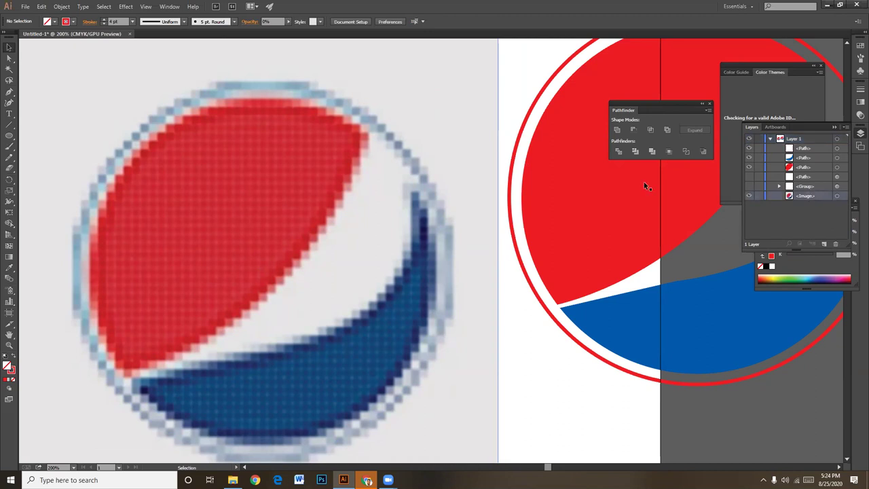
{"action": "left_click", "coordinate": [662, 213]}
Eyedropper the reference red onto the top shape, then drop its cyan to 0% in CMYK.
{"action": "key", "text": "i"}
{"action": "left_click", "coordinate": [328, 195]}
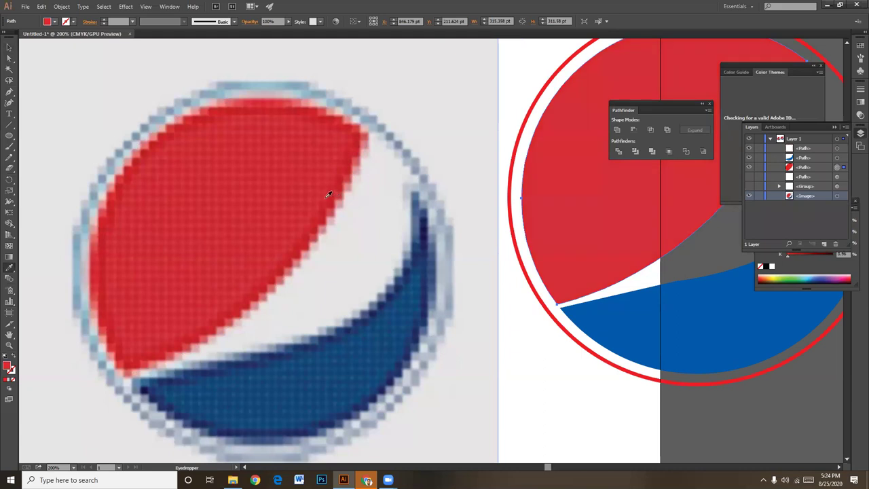
{"action": "left_click", "coordinate": [297, 245]}
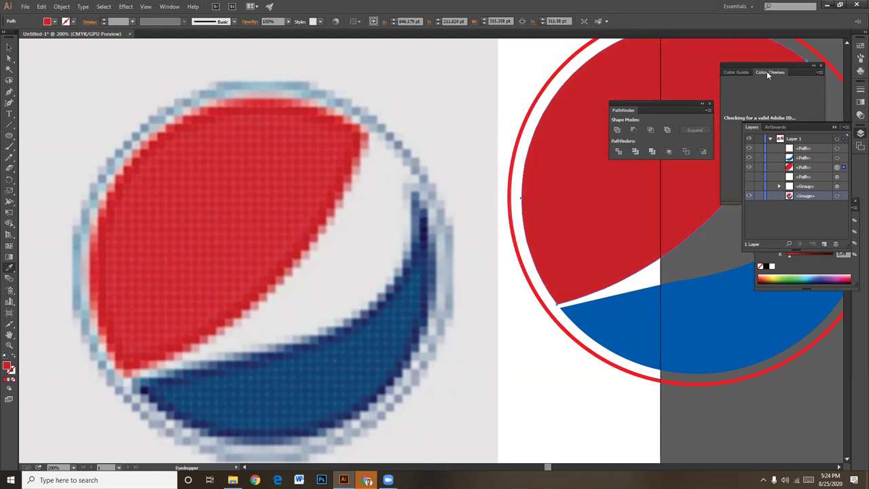
{"action": "left_click", "coordinate": [746, 72]}
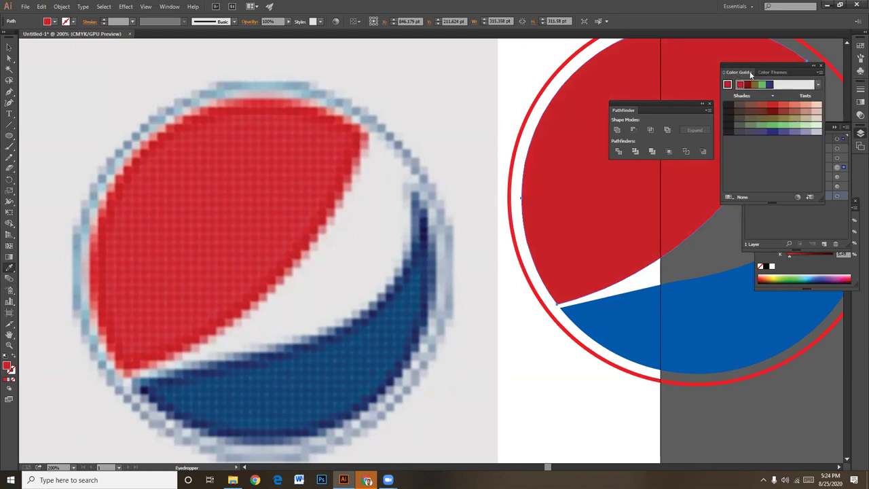
{"action": "left_click", "coordinate": [765, 71]}
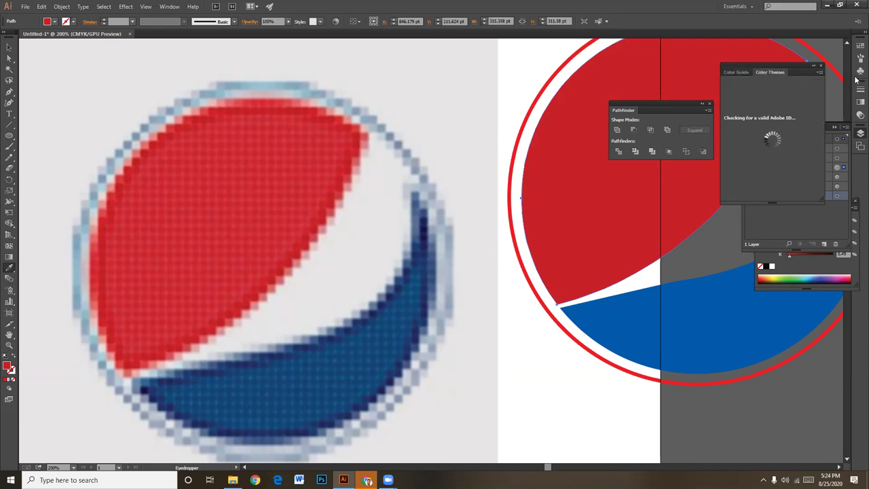
{"action": "left_click", "coordinate": [830, 270]}
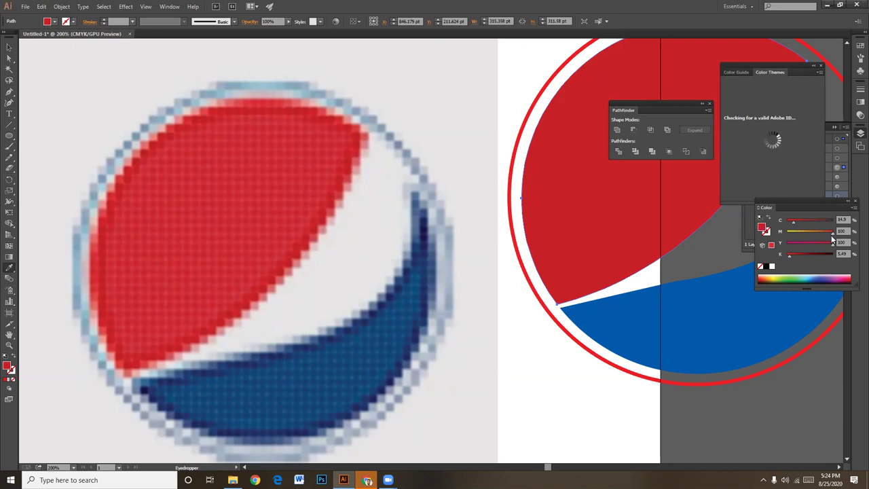
{"action": "left_click", "coordinate": [791, 224]}
{"action": "left_click_drag", "start_coordinate": [792, 224], "coordinate": [785, 225]}
Eyedropper the reference navy onto the bottom shape.
{"action": "key", "text": "v"}
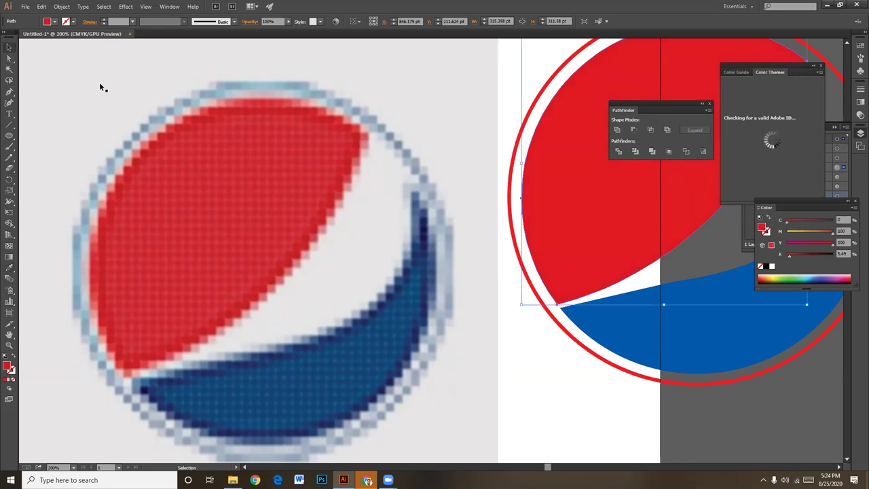
{"action": "left_click", "coordinate": [525, 349]}
{"action": "left_click_drag", "start_coordinate": [566, 379], "coordinate": [546, 372]}
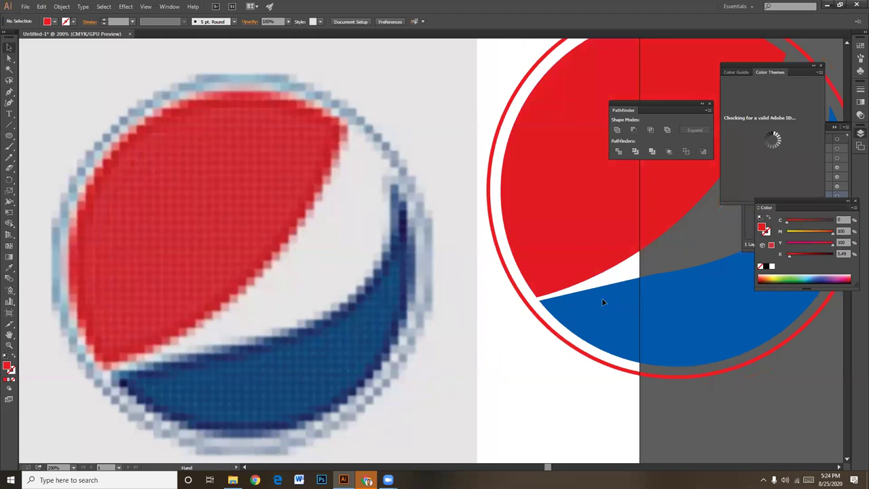
{"action": "key", "text": "ctrl+z"}
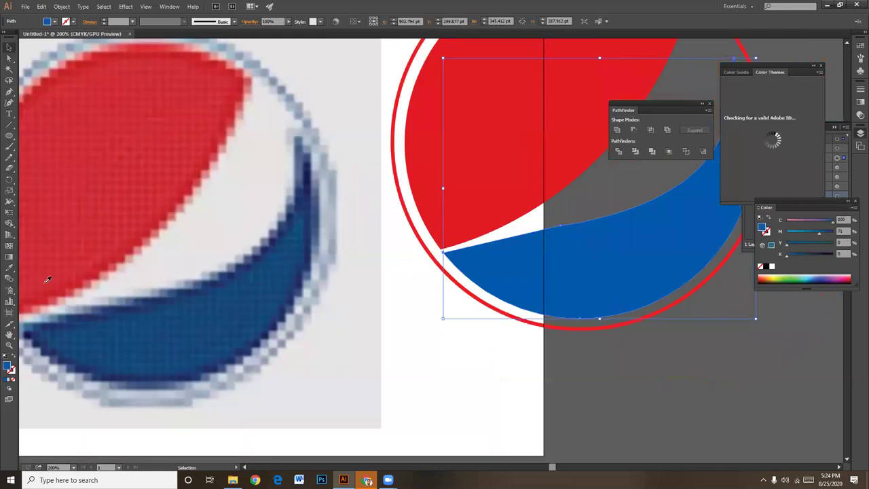
{"action": "key", "text": "i"}
{"action": "left_click", "coordinate": [313, 187]}
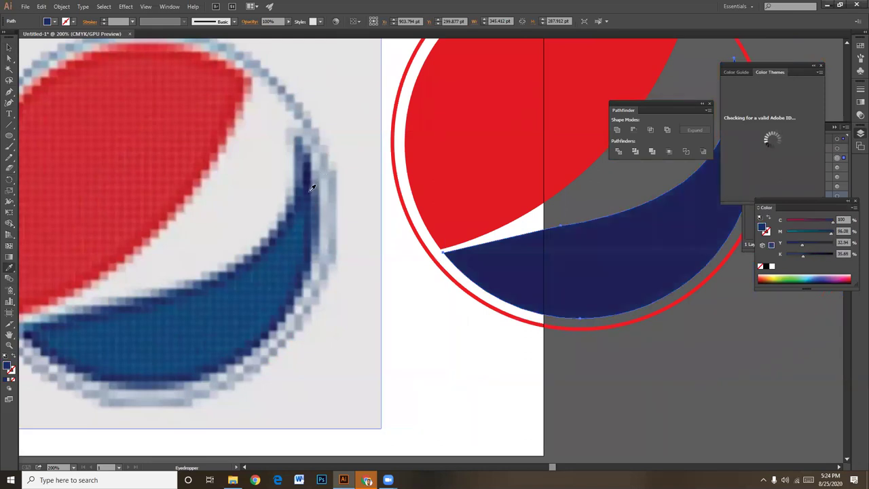
{"action": "left_click", "coordinate": [9, 47]}
Sample the reference red onto the outer ring, swap it to stroke, and thicken it.
{"action": "left_click", "coordinate": [449, 297]}
{"action": "left_click", "coordinate": [452, 316]}
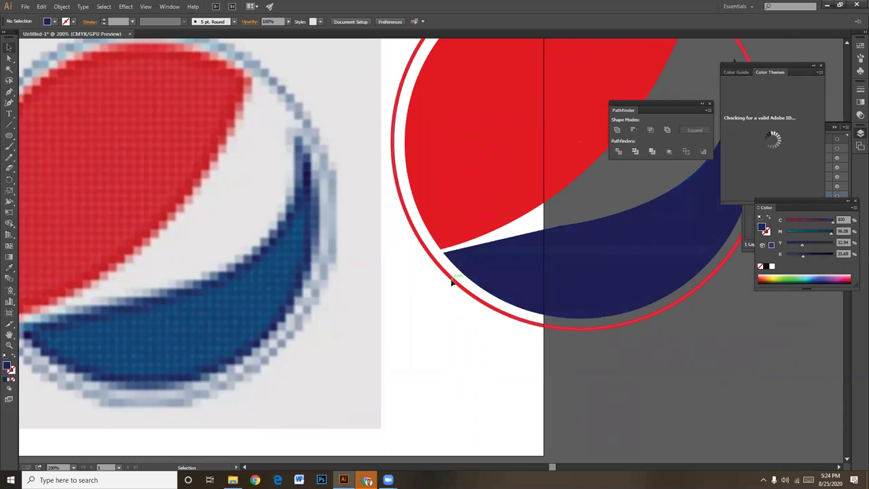
{"action": "left_click", "coordinate": [451, 281]}
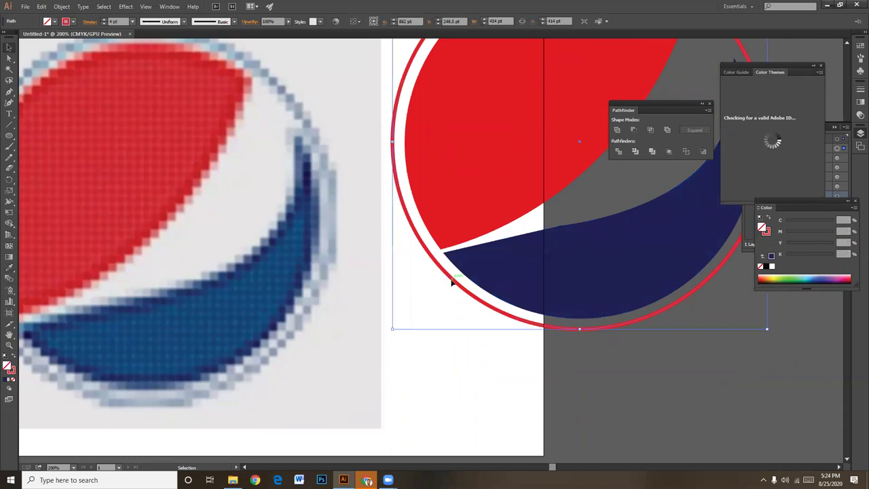
{"action": "key", "text": "i"}
{"action": "left_click", "coordinate": [483, 202]}
{"action": "left_click", "coordinate": [13, 360]}
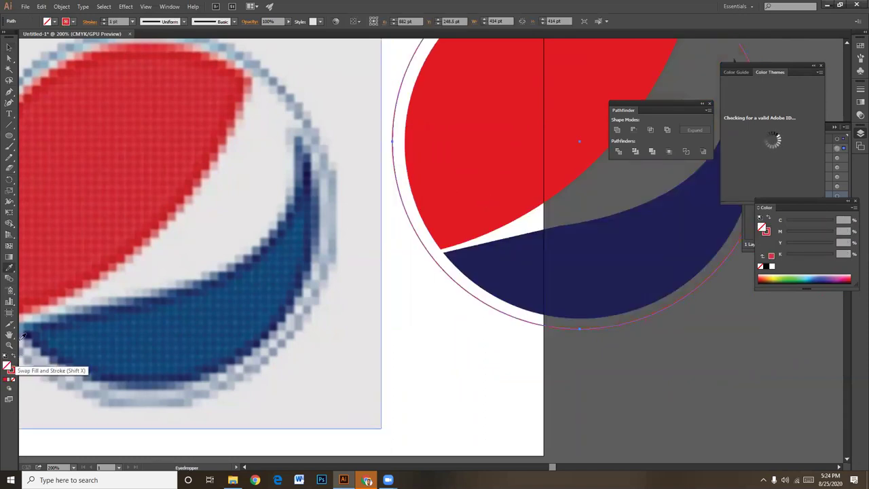
{"action": "left_click", "coordinate": [105, 23]}
{"action": "left_click", "coordinate": [105, 23]}
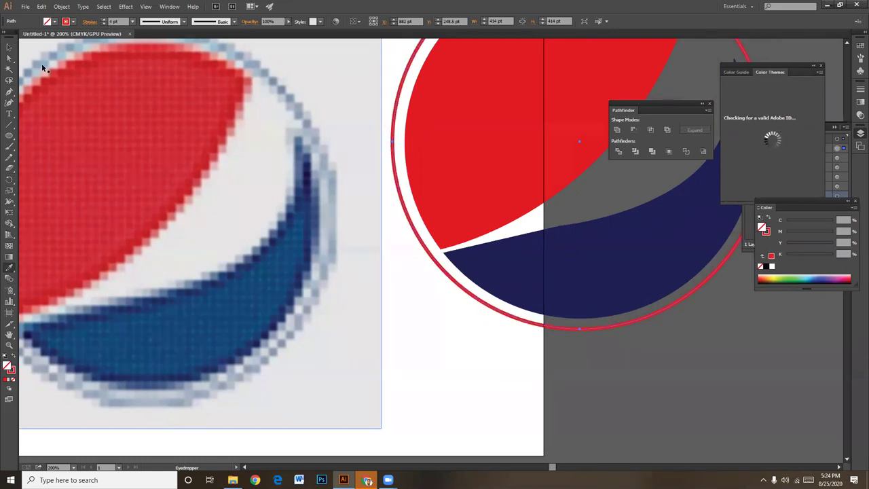
{"action": "key", "text": "v"}
Recolour the outer ring as a navy outline from the reference at 4 pt.
{"action": "left_click", "coordinate": [691, 382]}
{"action": "key", "text": "ctrl+1"}
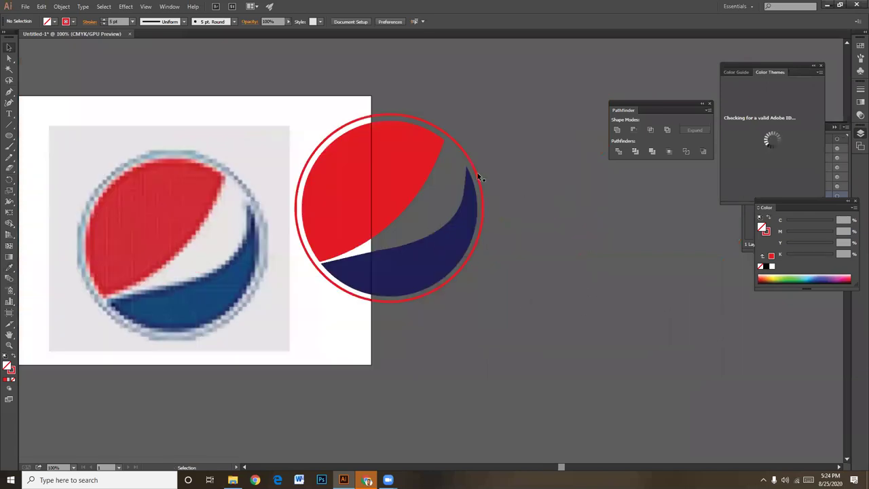
{"action": "left_click", "coordinate": [477, 176]}
{"action": "key", "text": "i"}
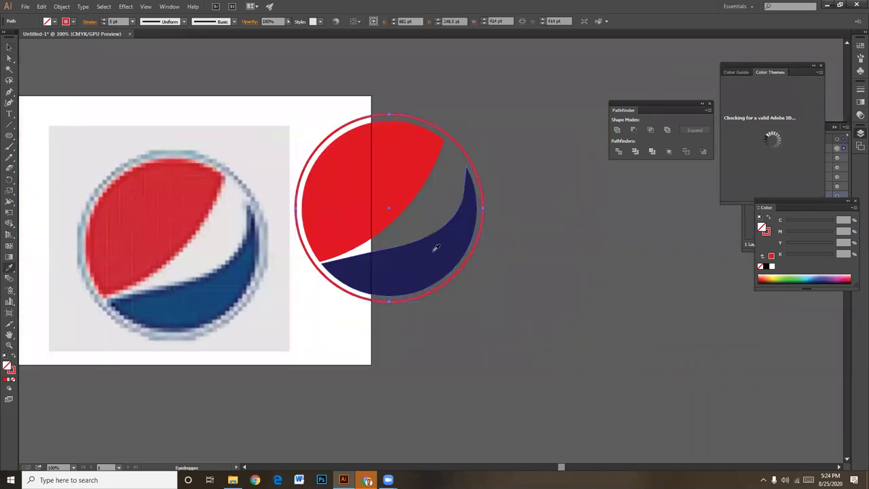
{"action": "left_click", "coordinate": [435, 248]}
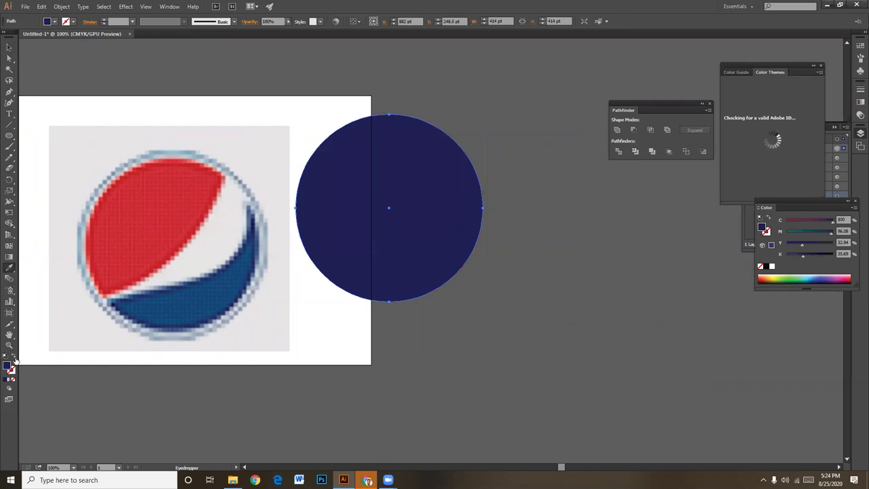
{"action": "left_click", "coordinate": [14, 362]}
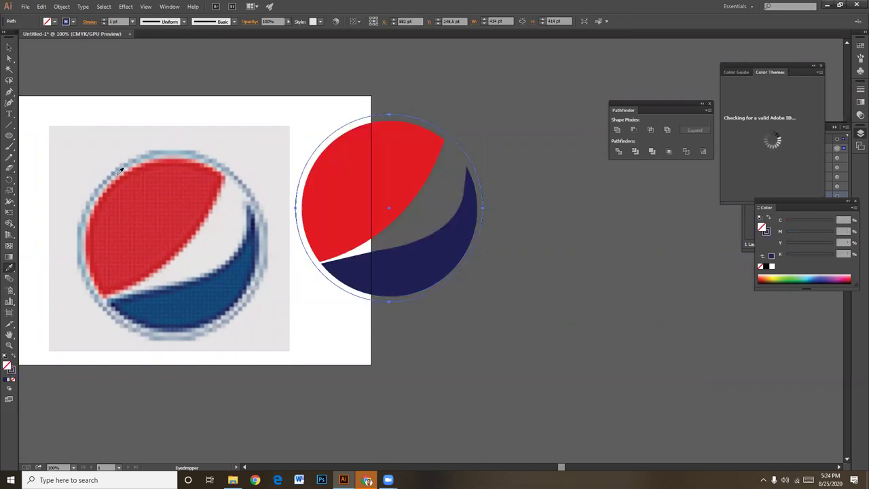
{"action": "left_click", "coordinate": [106, 23]}
{"action": "left_click", "coordinate": [105, 22]}
{"action": "left_click", "coordinate": [9, 46]}
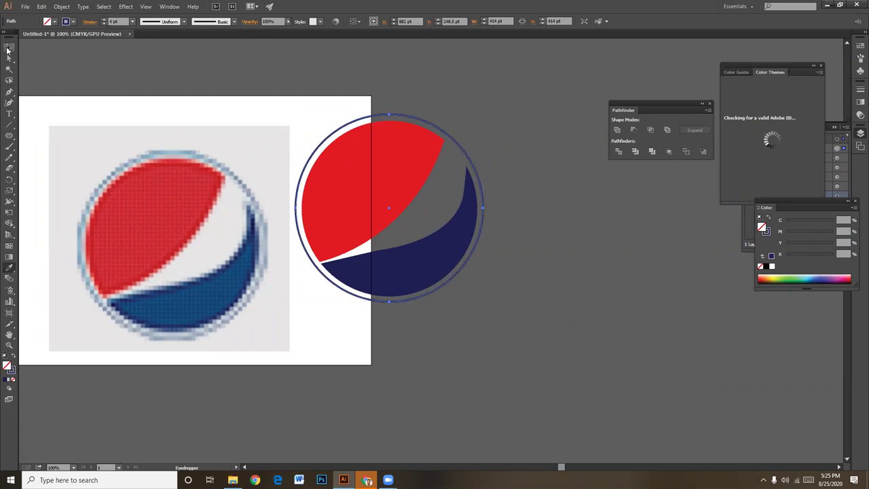
{"action": "left_click", "coordinate": [594, 317]}
Extend the artboard's right edge past the vector logo, then reposition the logo on it.
{"action": "scroll", "coordinate": [504, 342], "scroll_direction": "left", "scroll_amount": 2}
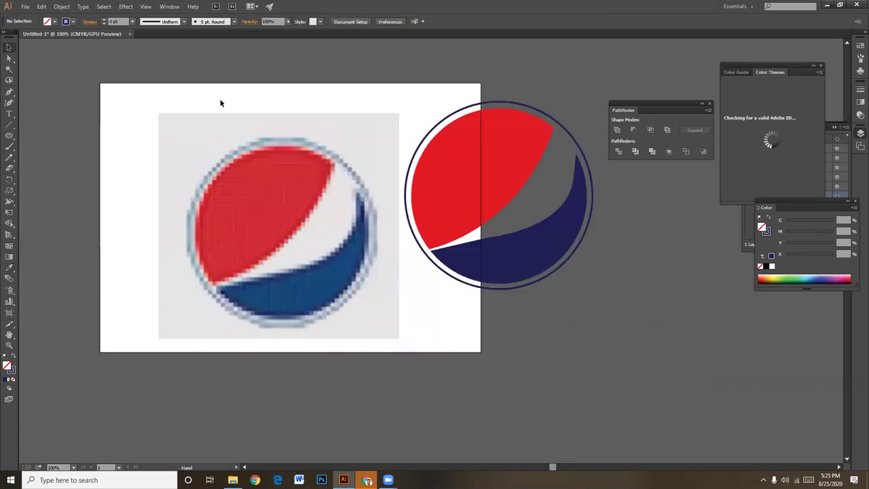
{"action": "left_click", "coordinate": [9, 311]}
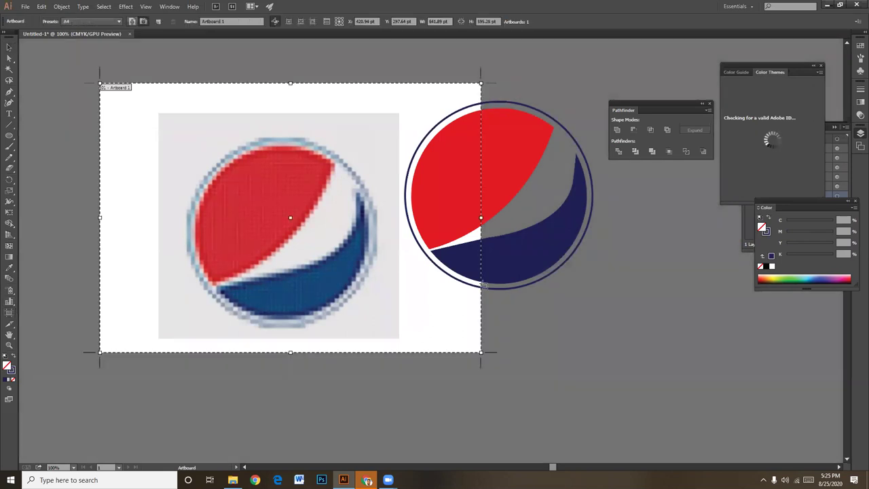
{"action": "left_click_drag", "start_coordinate": [479, 218], "coordinate": [636, 226]}
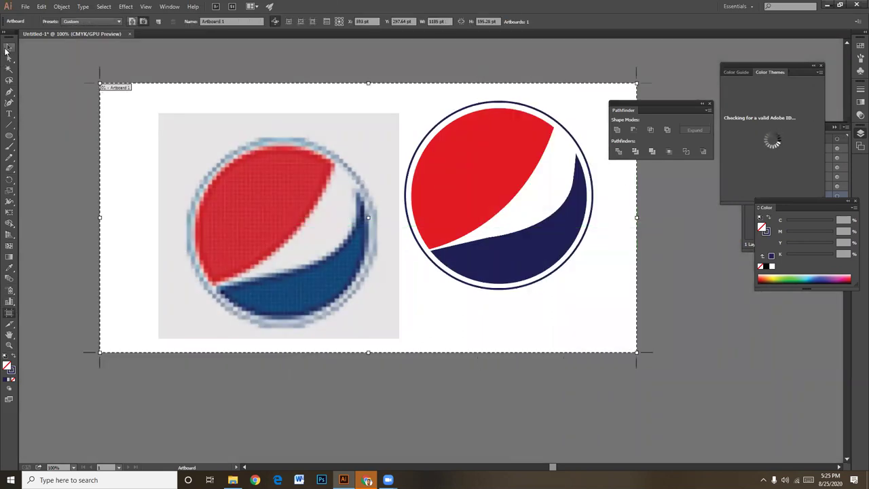
{"action": "left_click", "coordinate": [9, 47]}
{"action": "left_click_drag", "start_coordinate": [574, 348], "coordinate": [469, 348]}
{"action": "left_click_drag", "start_coordinate": [312, 105], "coordinate": [448, 315]}
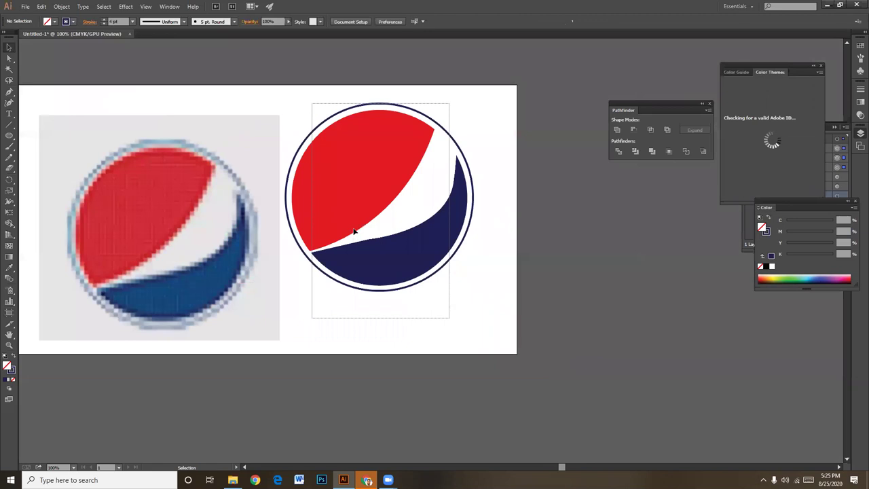
Undo the accidental move and nudge the vector logo 8 pt lower.
{"action": "key", "text": "ctrl+z"}
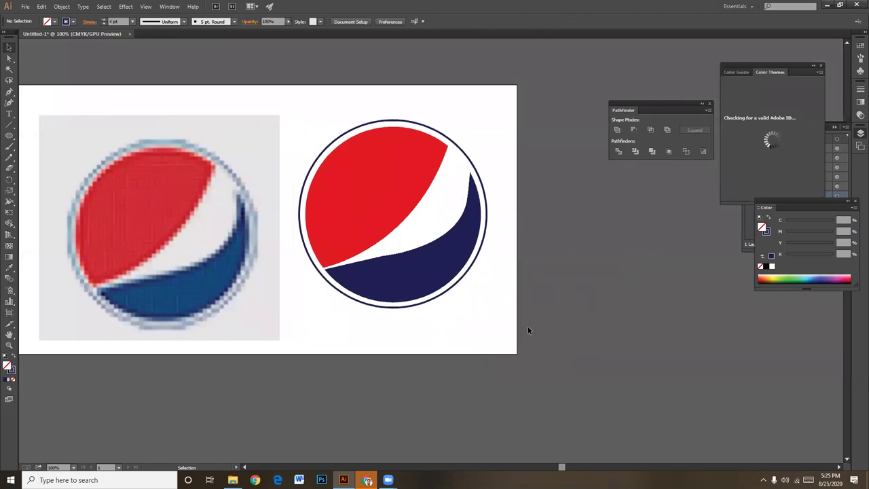
{"action": "left_click_drag", "start_coordinate": [489, 316], "coordinate": [543, 326]}
{"action": "left_click_drag", "start_coordinate": [474, 276], "coordinate": [474, 282]}
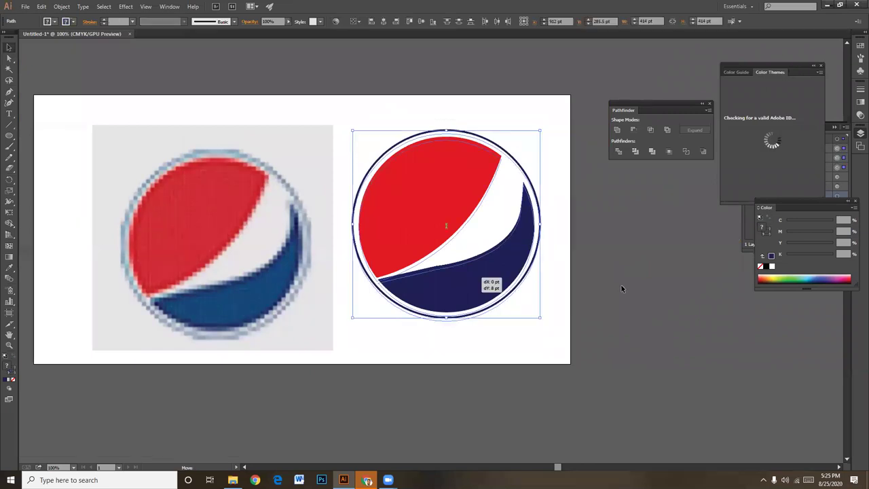
{"action": "left_click", "coordinate": [450, 212]}
{"action": "left_click", "coordinate": [645, 272]}
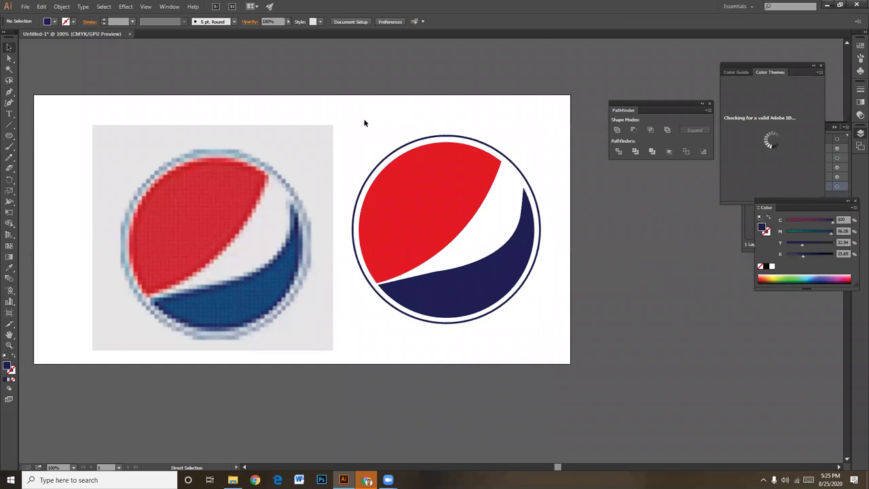
Vertically centre all the logo's parts on each other, then select the reference image.
{"action": "key", "text": "ctrl+a"}
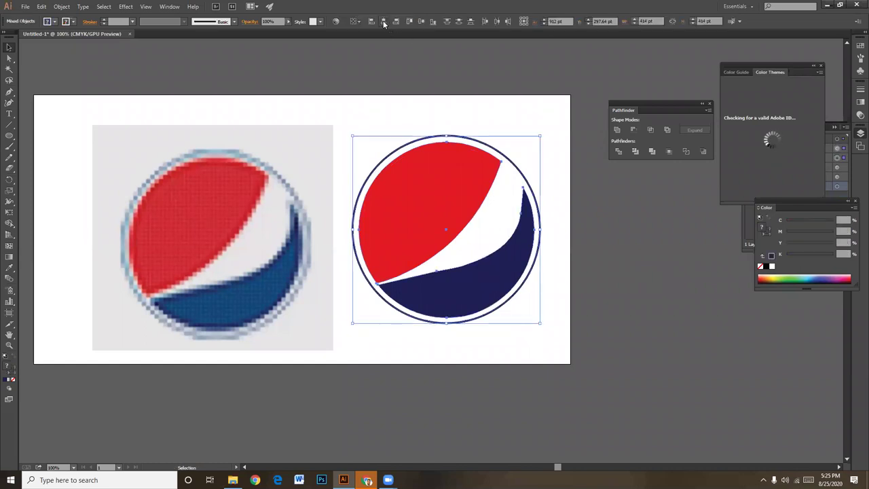
{"action": "left_click", "coordinate": [421, 21]}
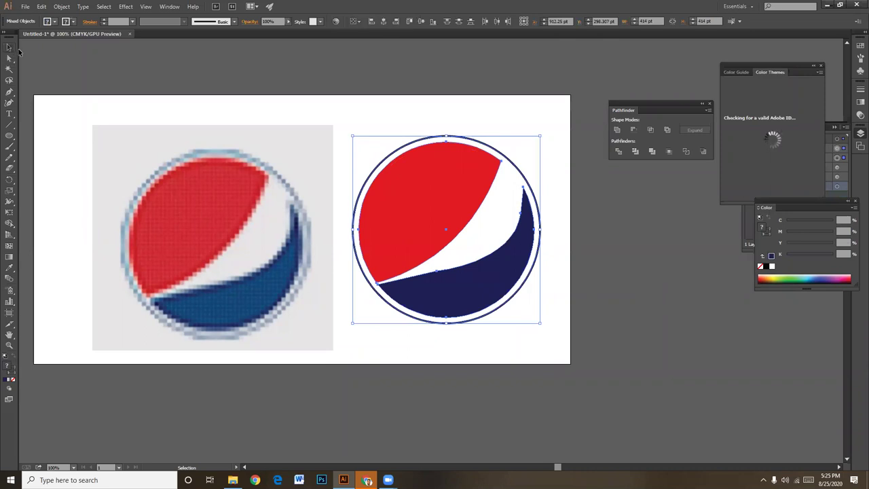
{"action": "left_click", "coordinate": [587, 254]}
{"action": "mouse_move", "coordinate": [541, 341]}
{"action": "left_mouse_down"}
{"action": "mouse_move", "coordinate": [550, 326]}
{"action": "mouse_move", "coordinate": [566, 350]}
{"action": "left_mouse_up"}
{"action": "left_click", "coordinate": [191, 227]}
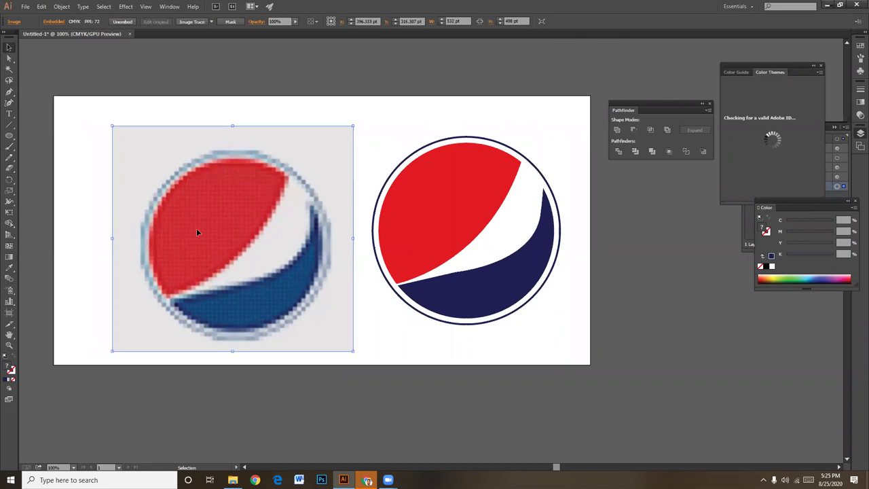